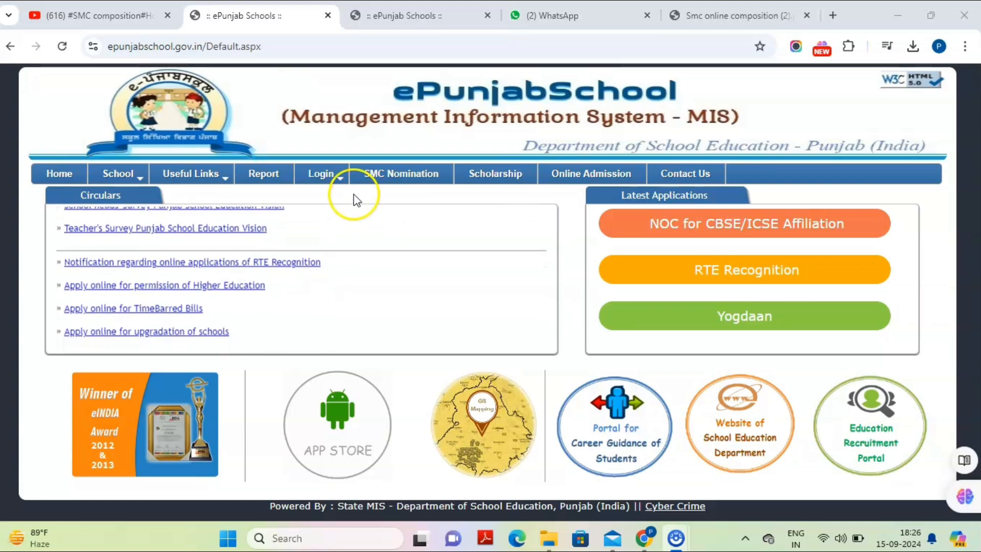
Bring up the Smc online composition (2).pdf circular and enlarge it to 125%.
left_click(711, 12)
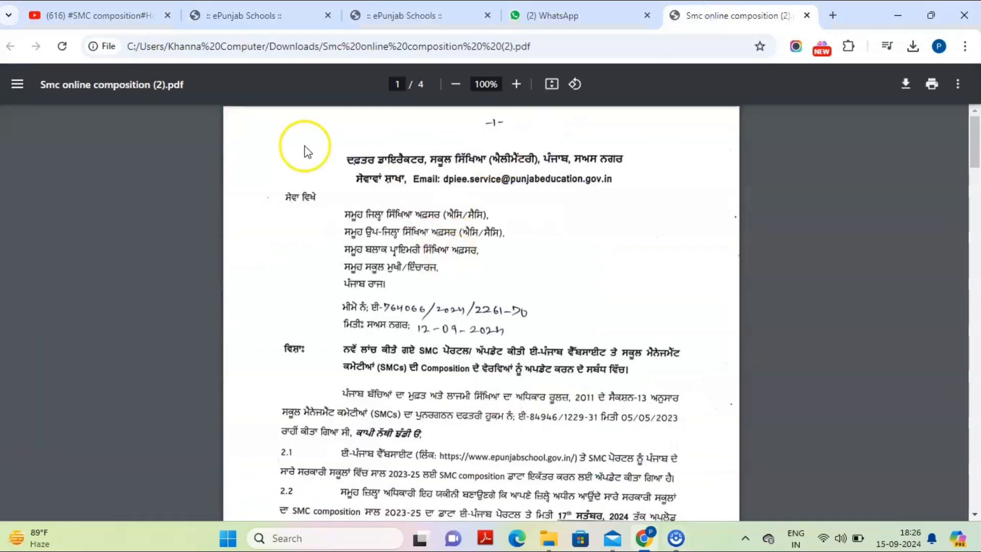
left_click(455, 85)
left_click(522, 87)
left_click(522, 87)
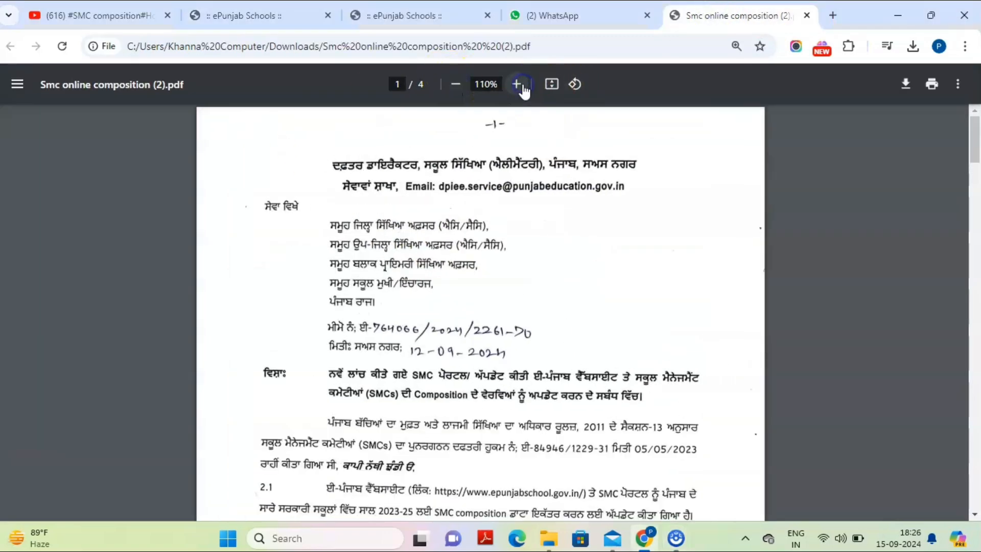
left_click(517, 84)
Read the circular's instructions on updating SMC details, including the member designation table, the upload deadline and the required data per member.
scroll(541, 225, "down", 5)
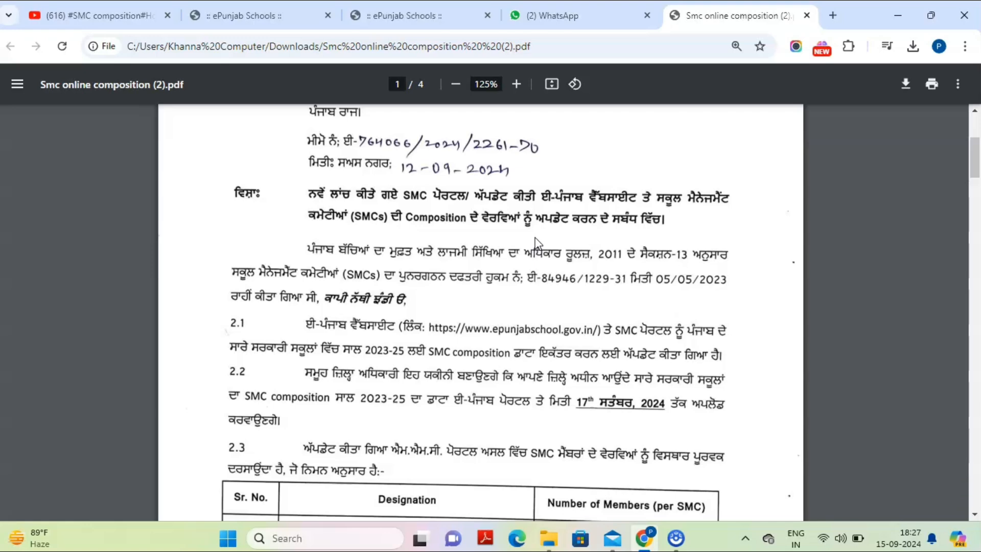
scroll(528, 250, "down", 3)
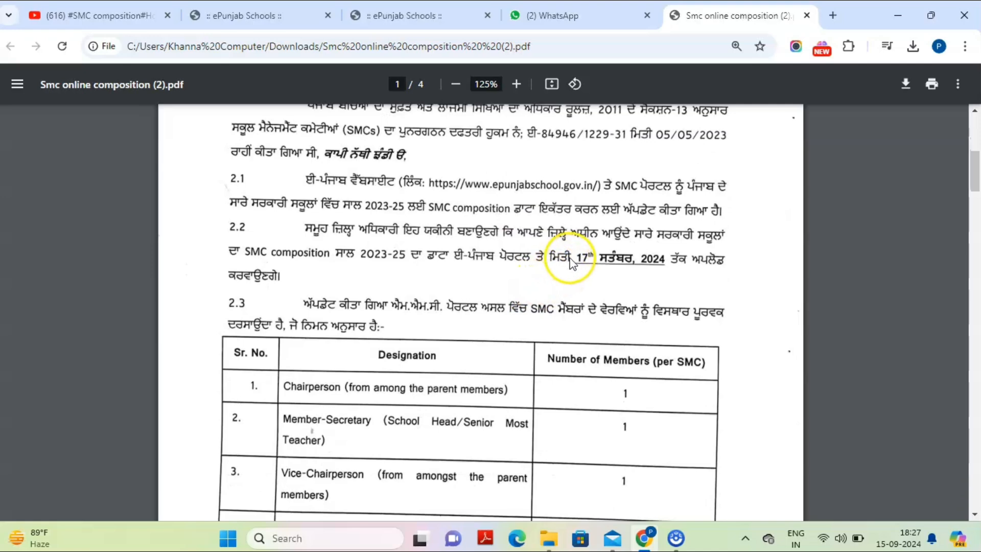
scroll(666, 275, "down", 2)
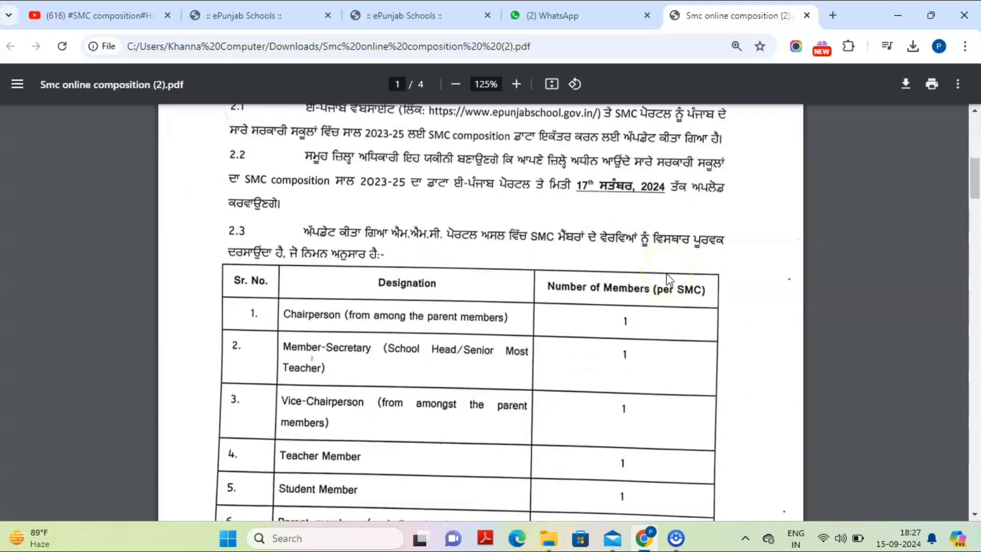
scroll(652, 291, "down", 1)
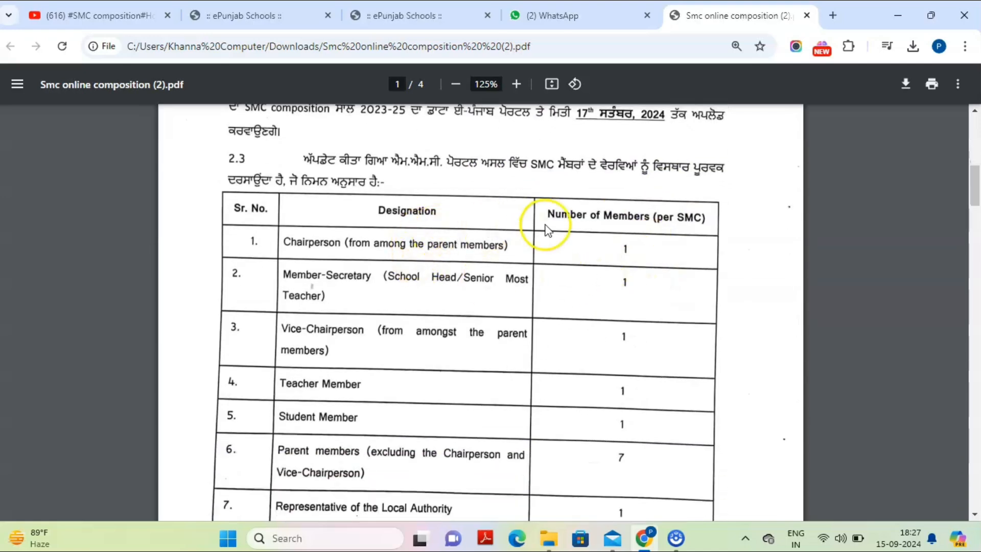
scroll(555, 227, "down", 1)
scroll(562, 230, "down", 1)
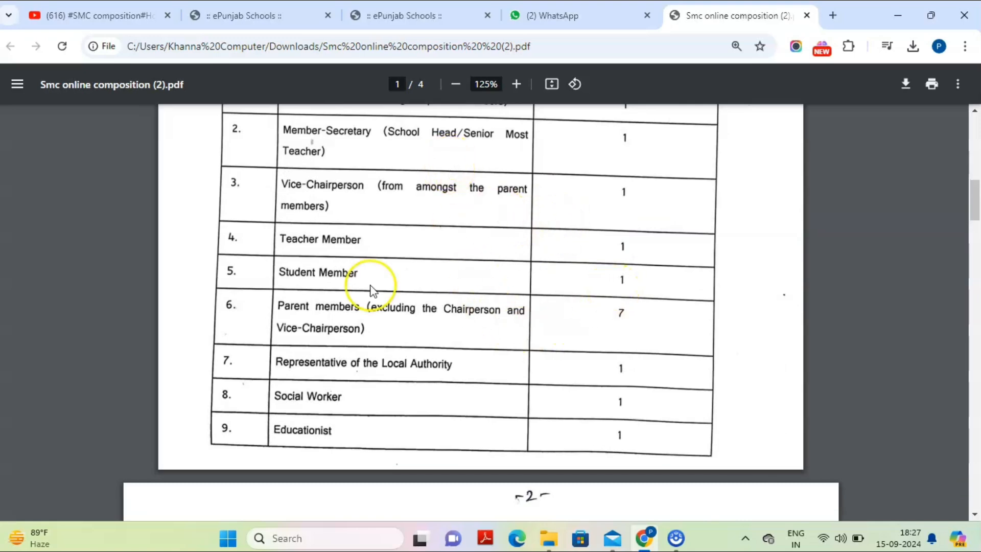
scroll(584, 283, "down", 5)
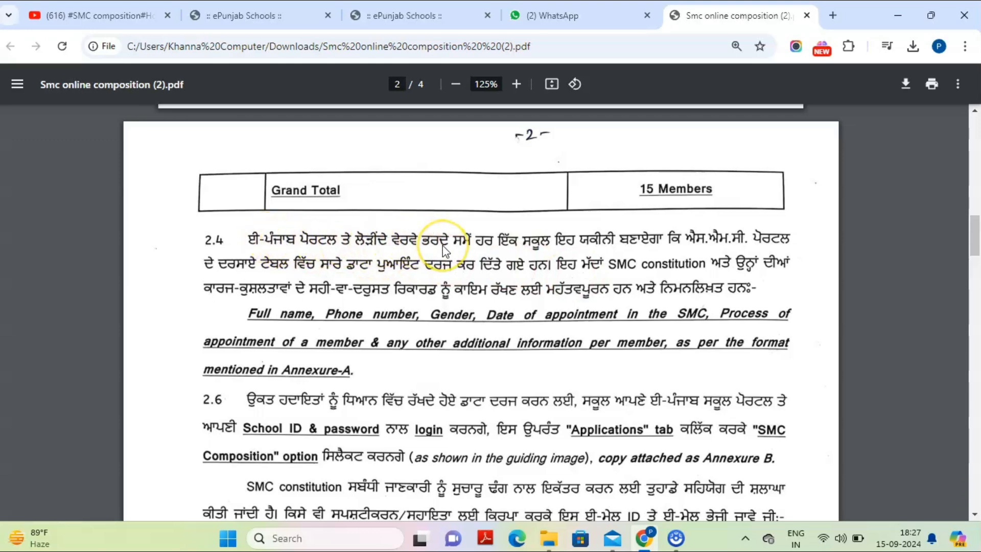
scroll(443, 251, "down", 1)
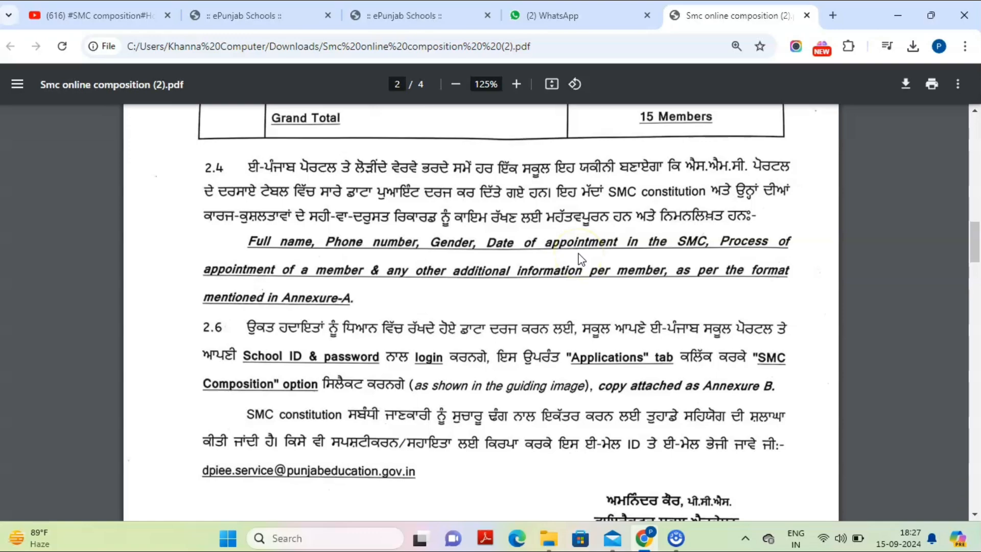
Examine the Annexure A detail collection format for all SMC members and the Annexure B guiding image for the SMC Composition option.
scroll(580, 256, "down", 20)
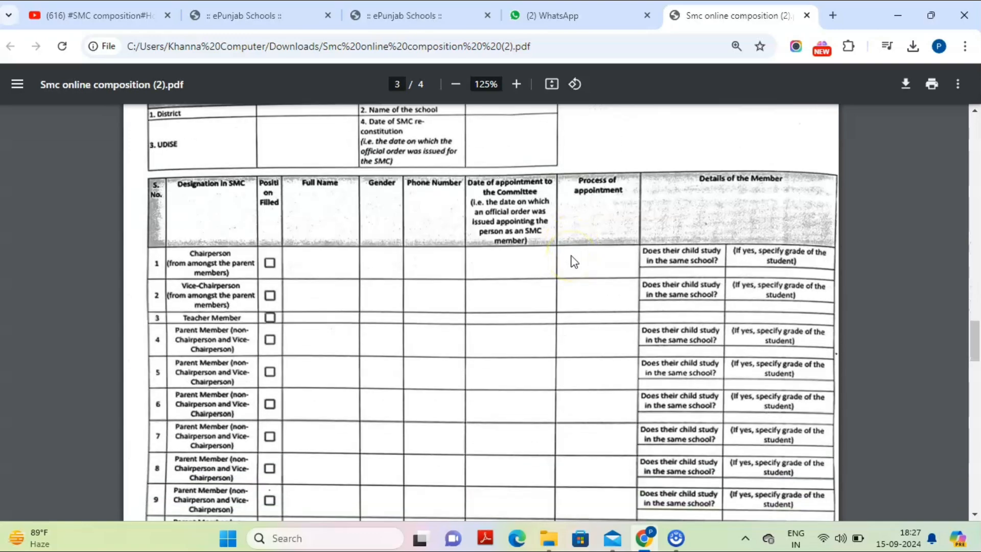
scroll(573, 261, "up", 2)
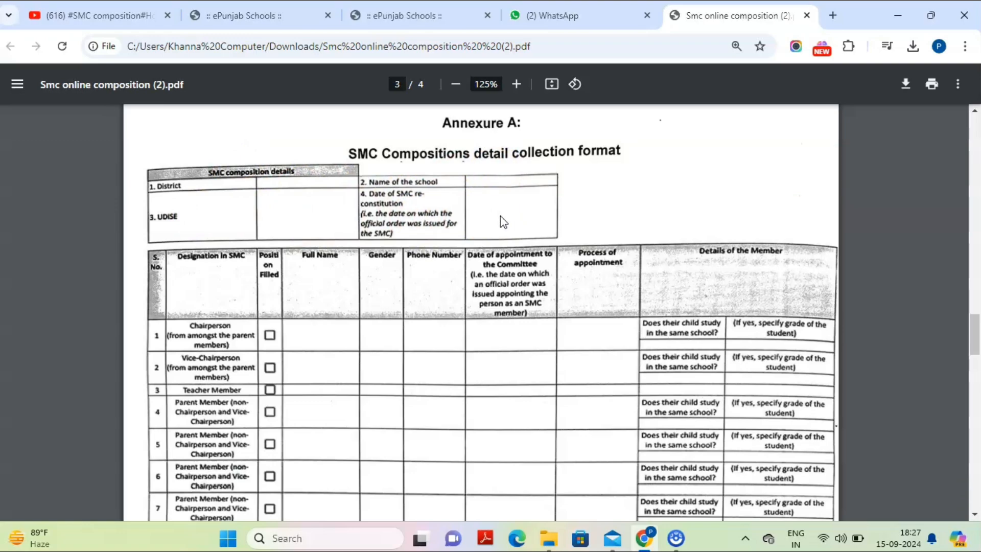
scroll(501, 216, "down", 3)
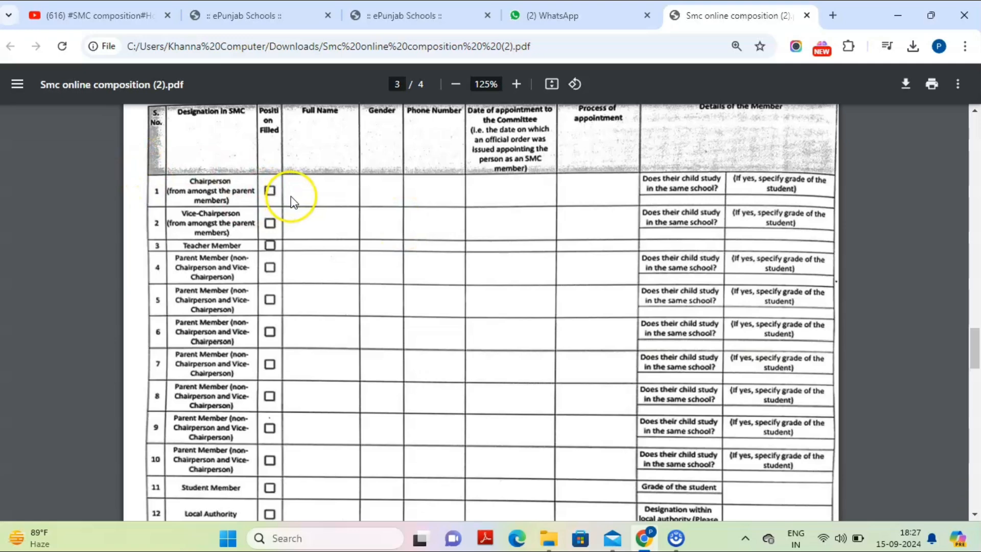
scroll(296, 208, "down", 2)
scroll(290, 256, "down", 6)
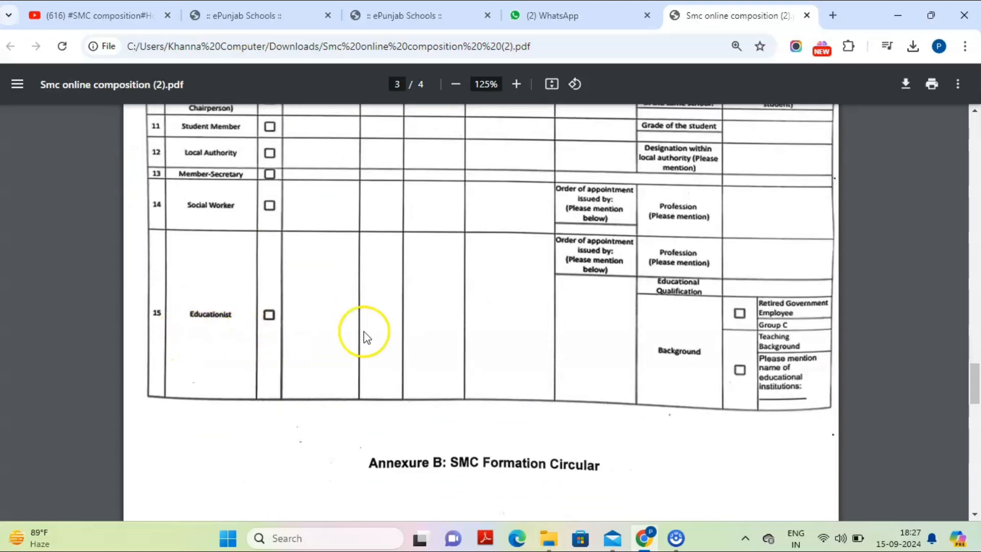
scroll(730, 323, "up", 8)
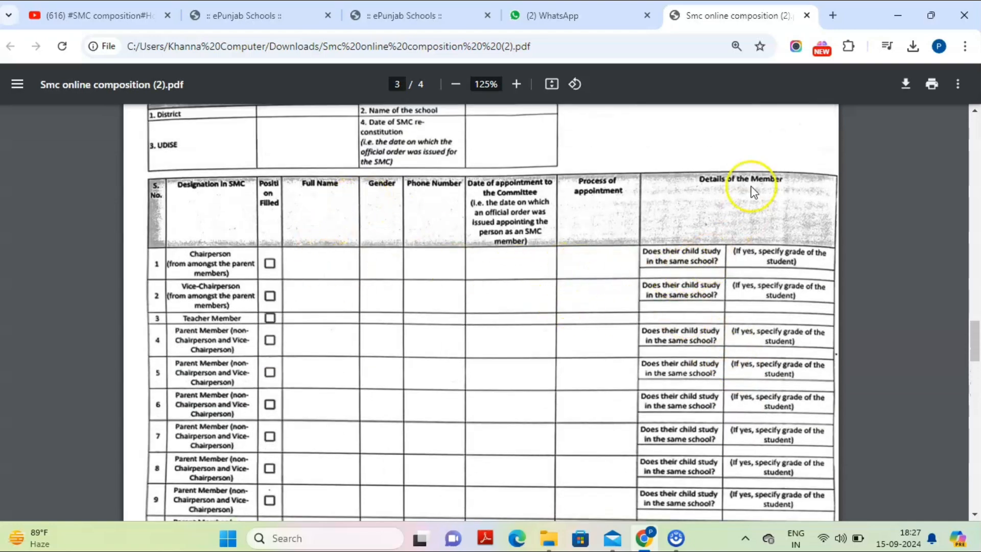
scroll(776, 271, "down", 3)
scroll(773, 276, "down", 7)
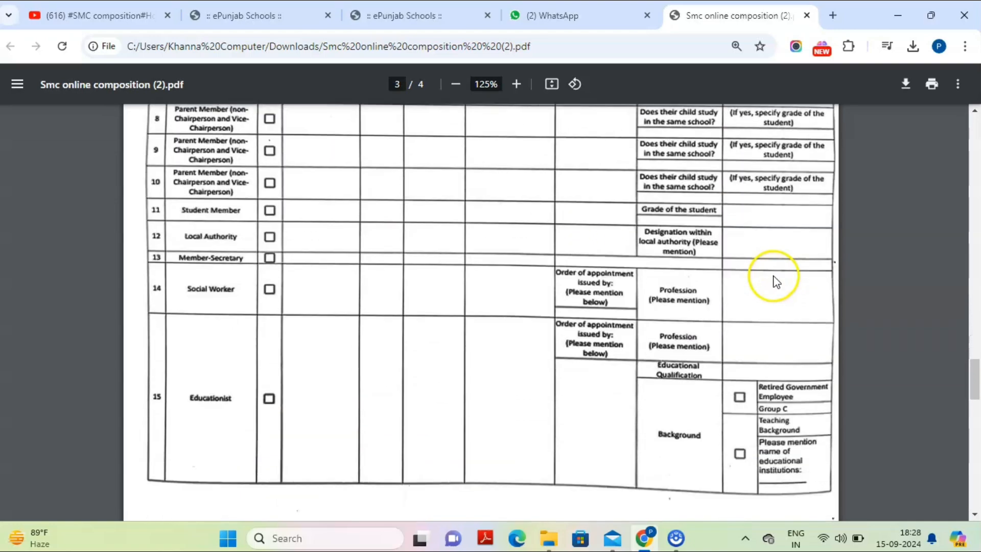
scroll(777, 282, "down", 8)
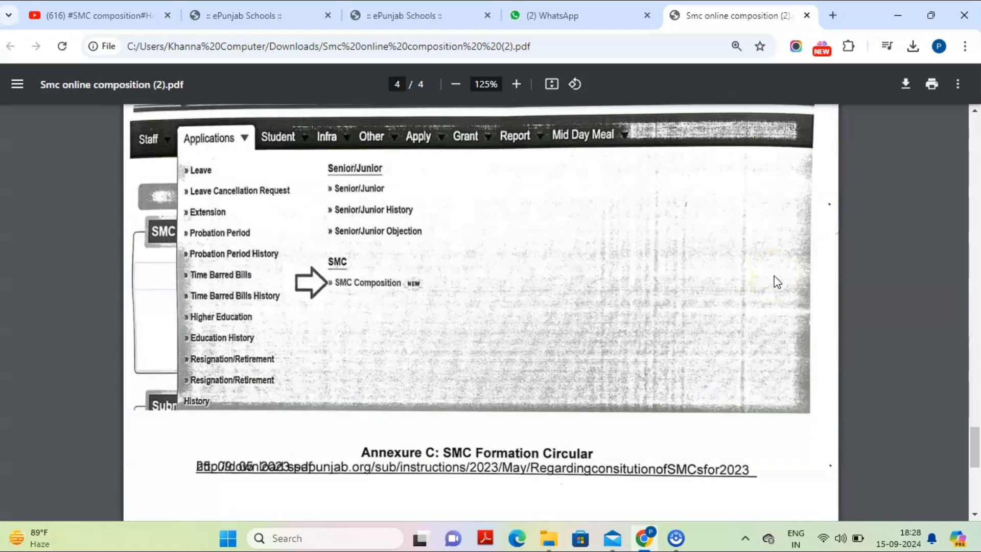
scroll(578, 118, "up", 6)
Return to the ePunjabSchool site, find the School/Office Login option, and open the SMC Composition form from the logged-in school dashboard.
left_click(226, 16)
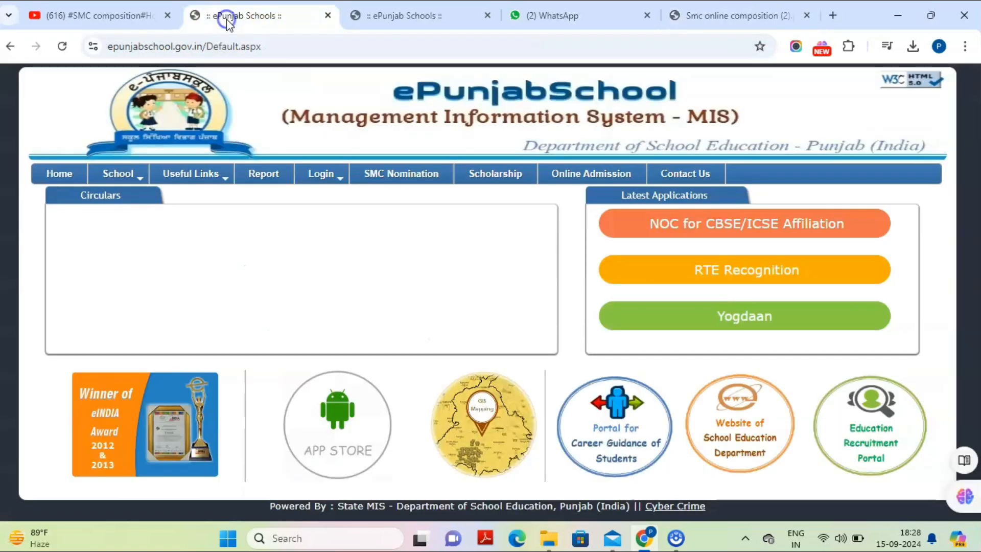
mouse_move(326, 180)
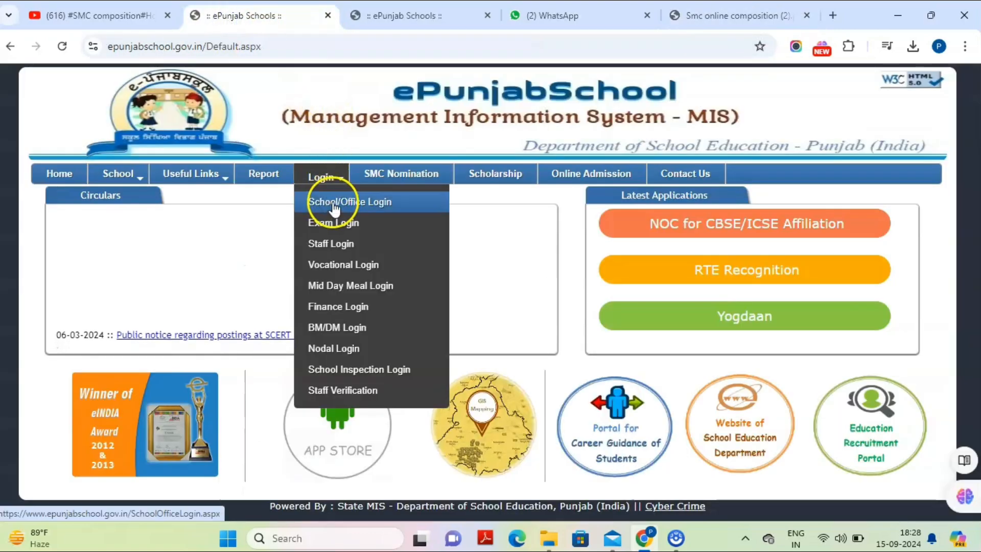
left_click(335, 204)
left_click(411, 14)
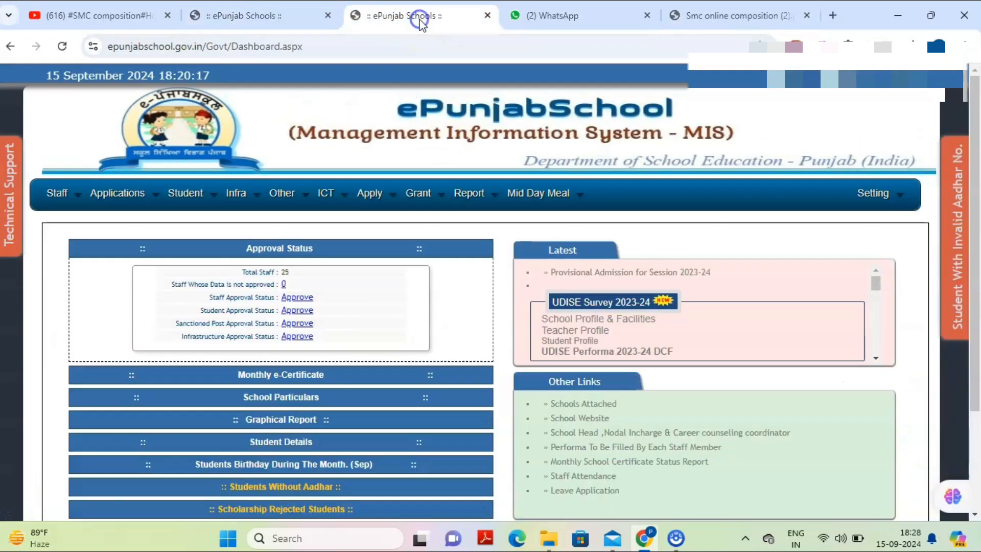
mouse_move(122, 194)
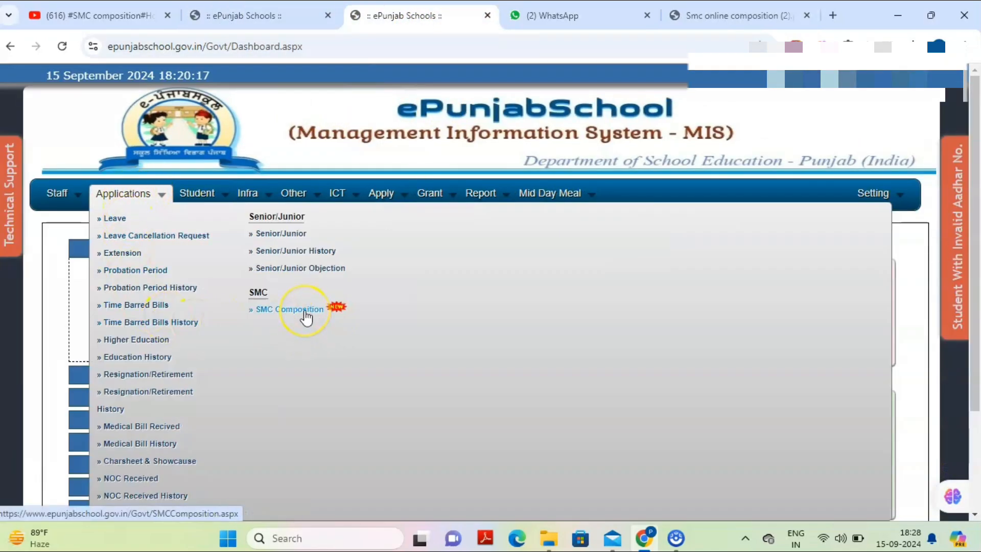
left_click(305, 310)
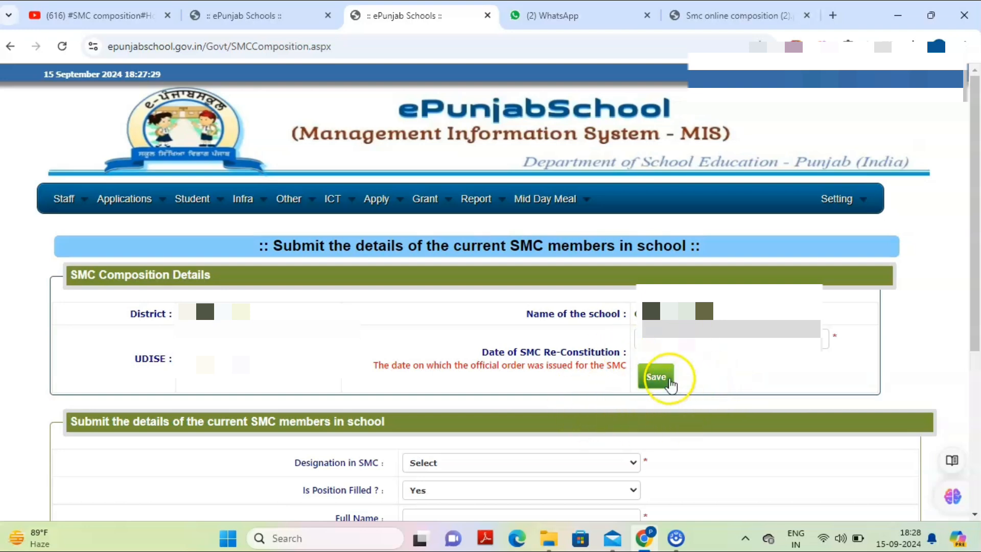
In the SMC member details form, set the designation to Chairperson (from amongst the parent members), position filled to Yes and gender to Male.
scroll(685, 371, "down", 5)
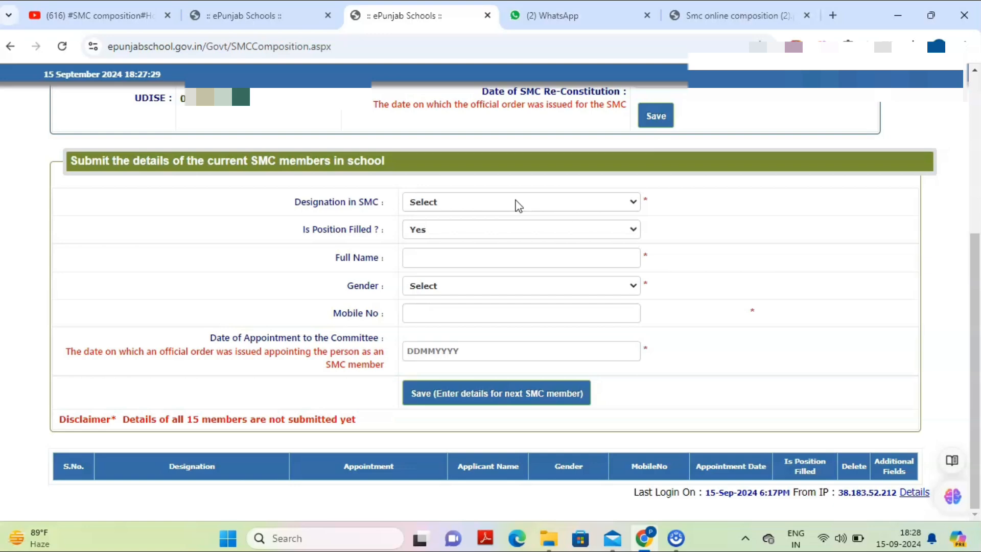
left_click(516, 203)
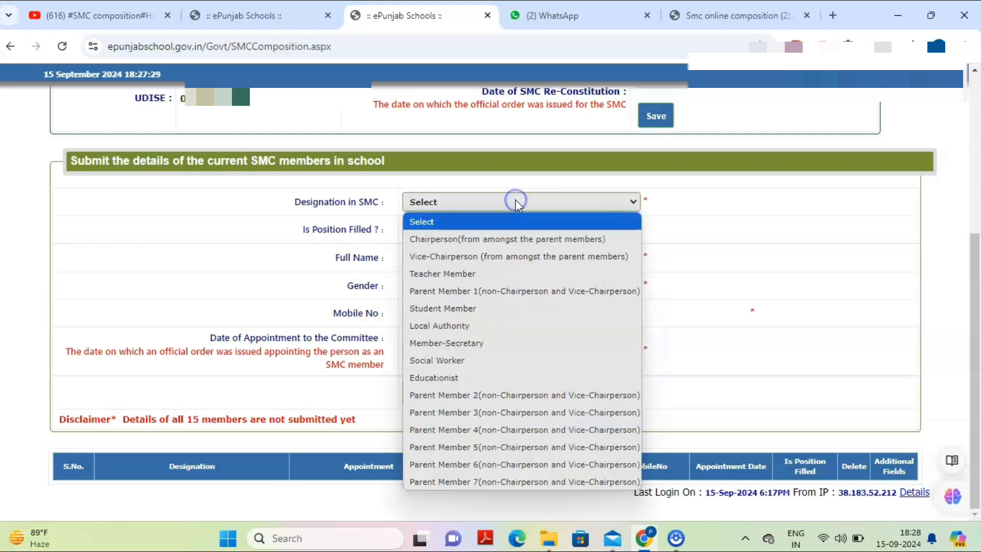
left_click(495, 240)
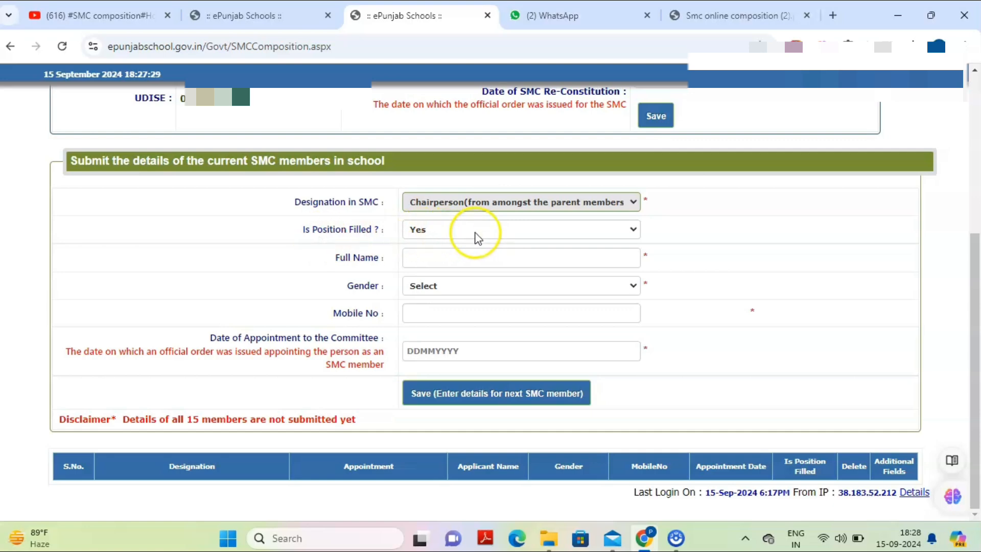
left_click(475, 233)
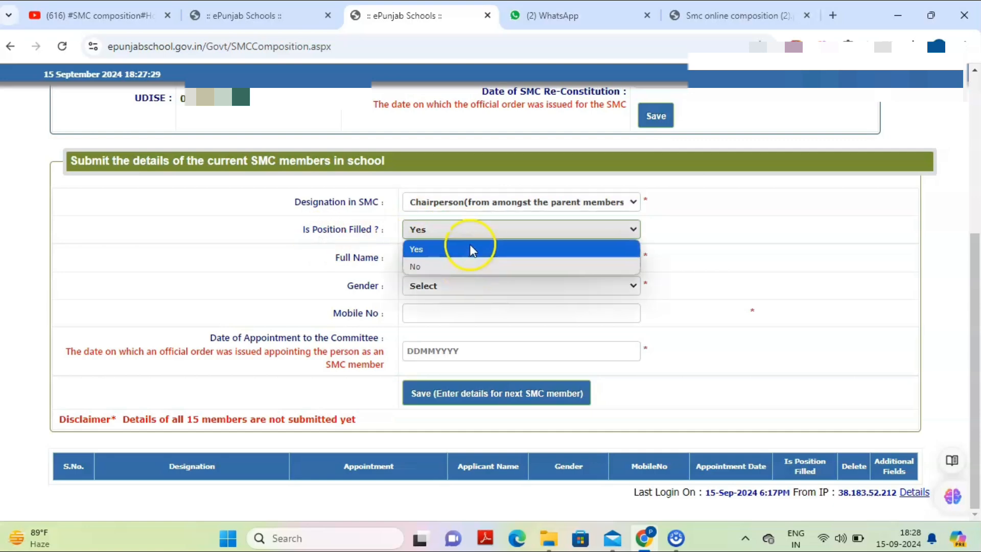
left_click(472, 248)
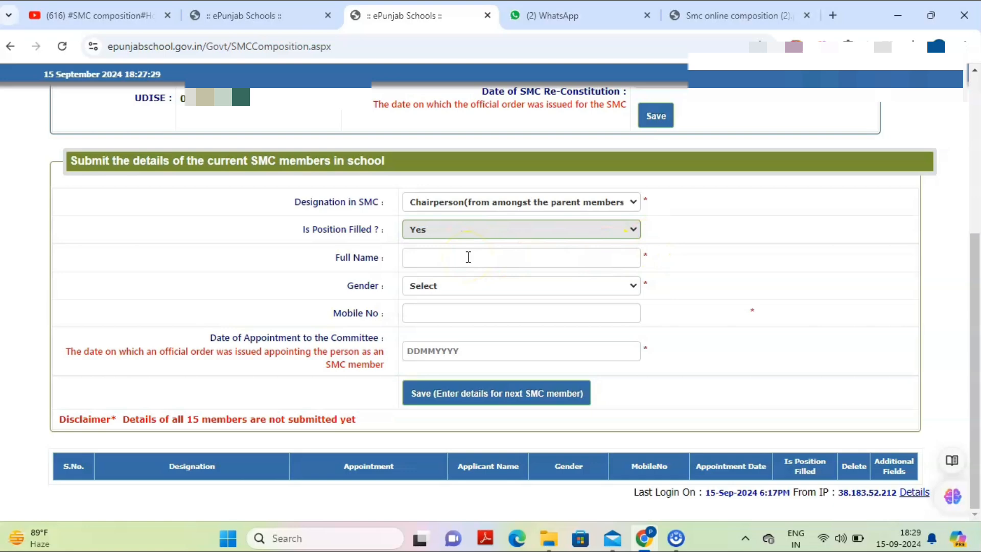
left_click(466, 285)
left_click(445, 325)
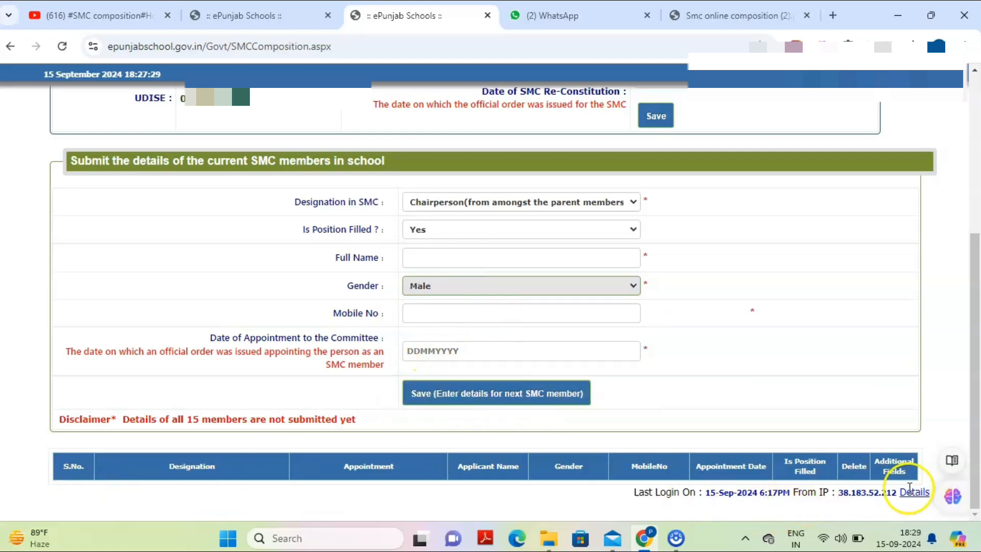
Change the designation to Vice-Chairperson and review the choices for process of appointment and for whether their child studies in the same school.
left_click(457, 203)
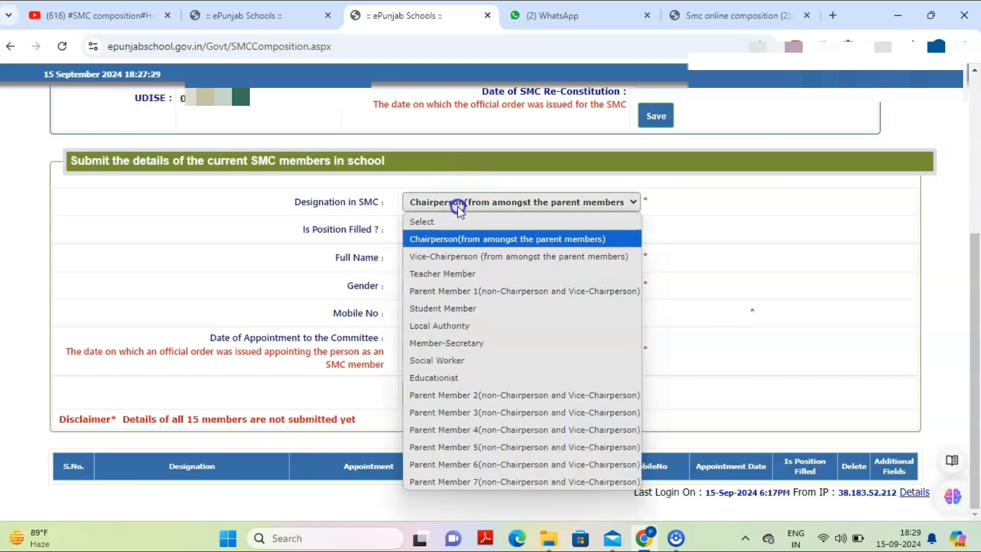
left_click(448, 257)
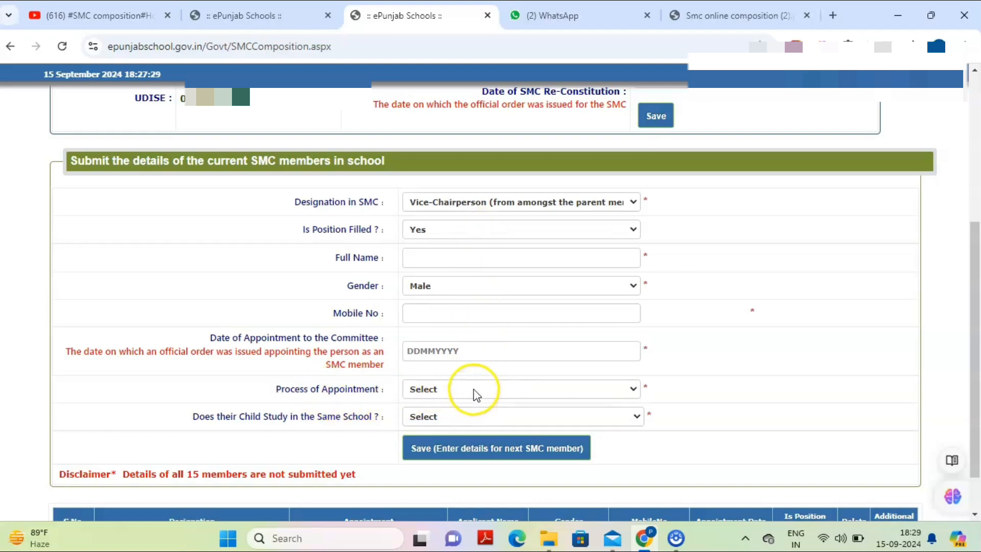
left_click(474, 391)
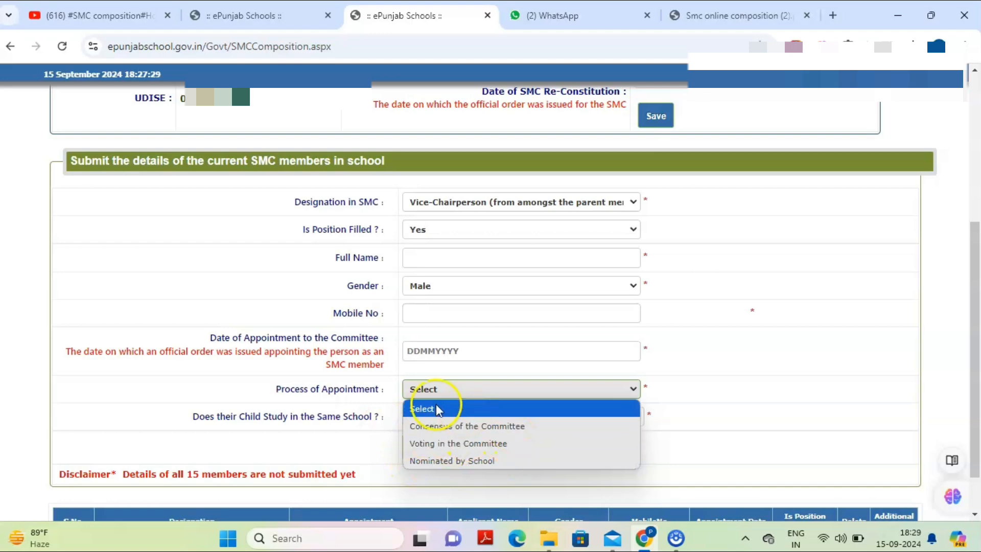
left_click(324, 431)
left_click(443, 416)
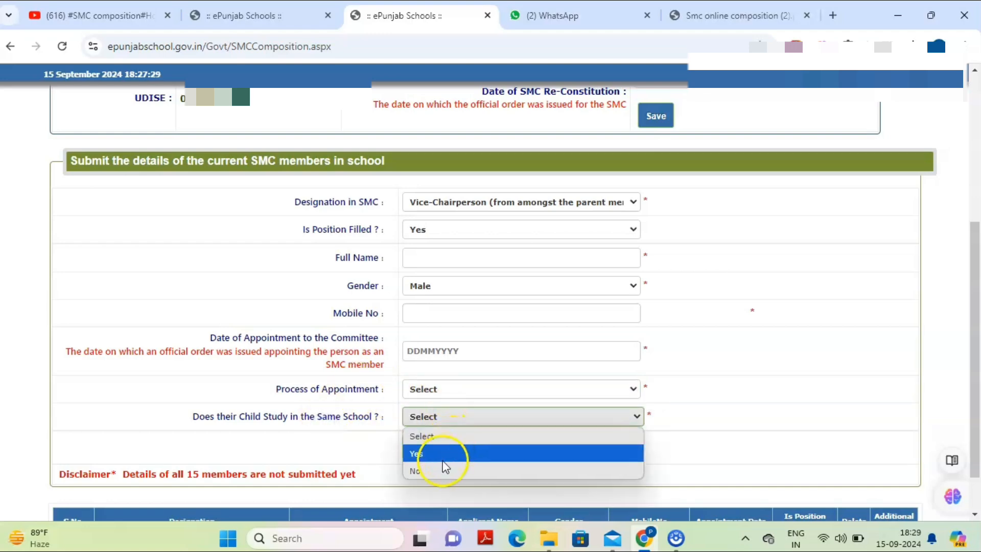
left_click(362, 460)
Change the SMC designation to Teacher Member and review the choices for the process of appointment.
left_click(409, 207)
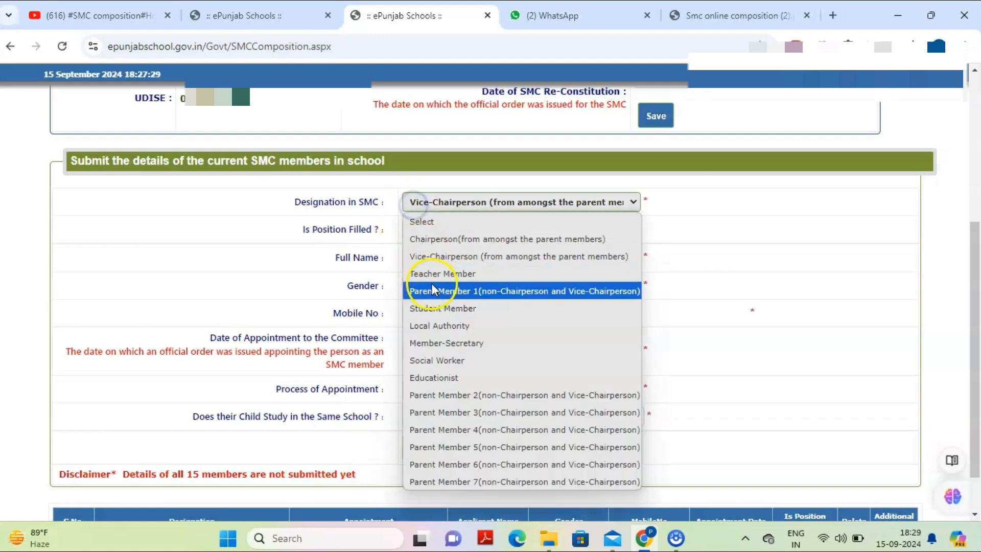
left_click(451, 273)
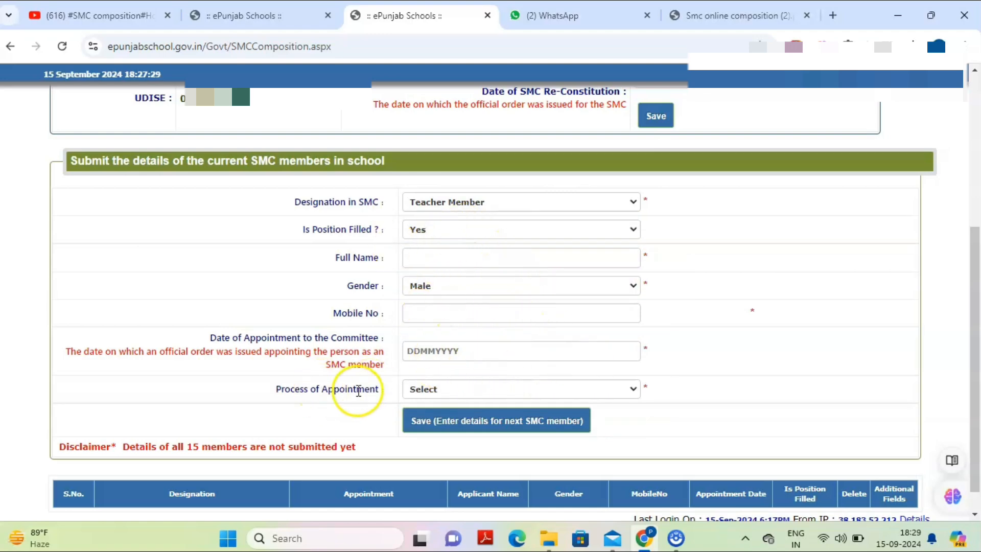
left_click(473, 390)
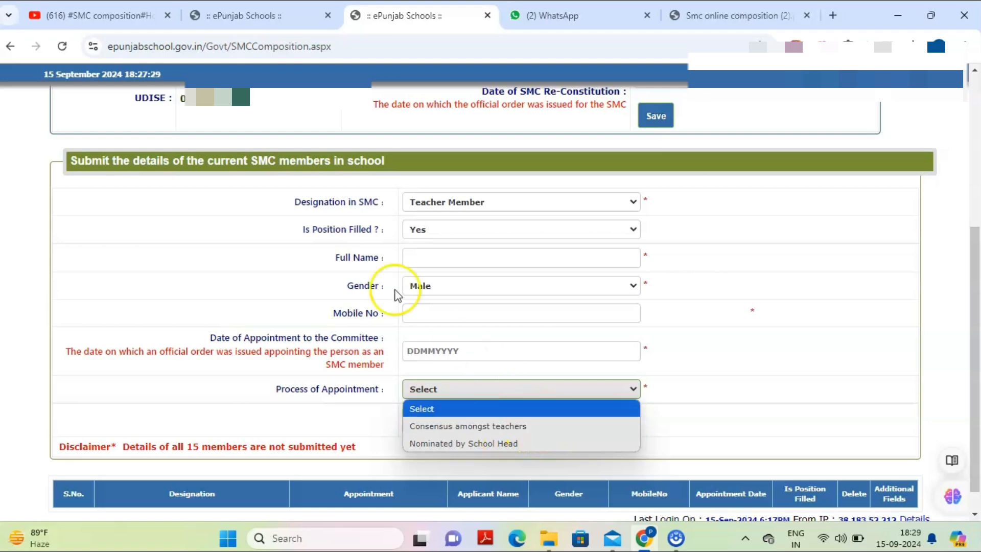
left_click(304, 275)
Change the SMC designation to Parent Member 1 and set the process of appointment to School nominated the parents directly.
left_click(462, 201)
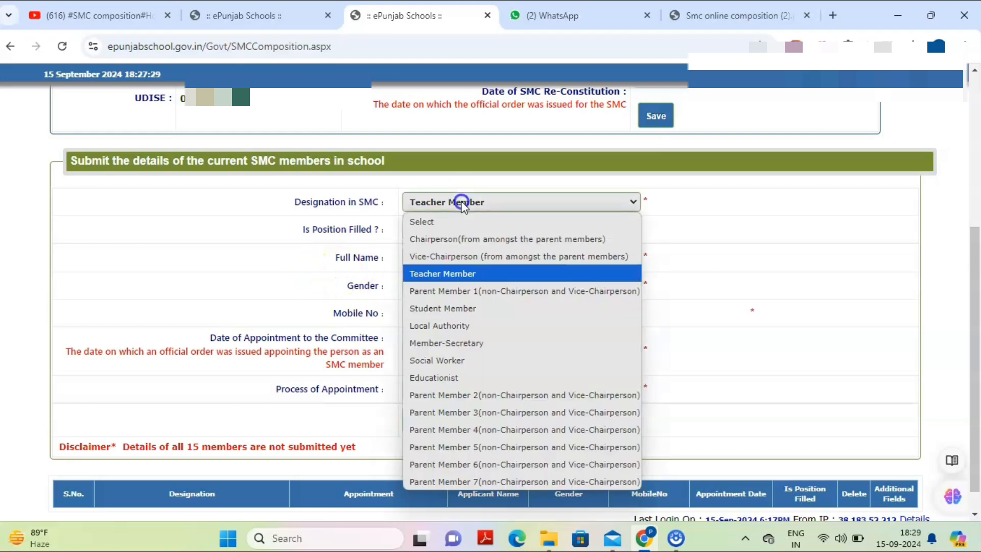
left_click(474, 292)
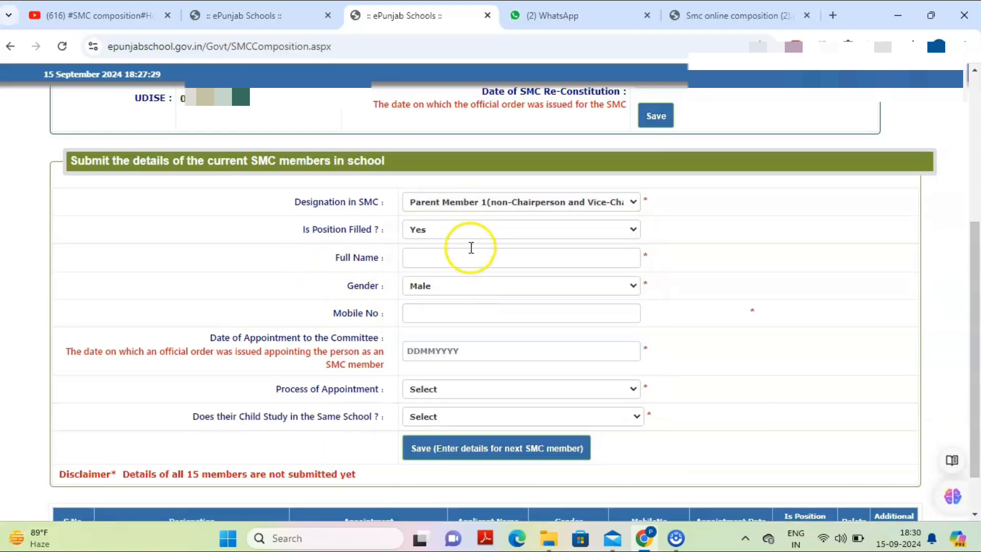
left_click(565, 202)
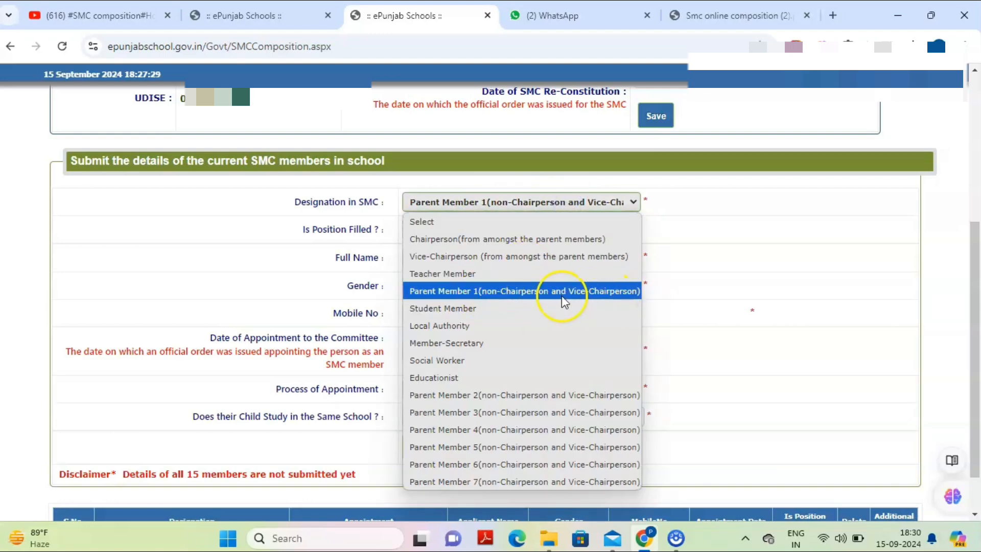
left_click(485, 293)
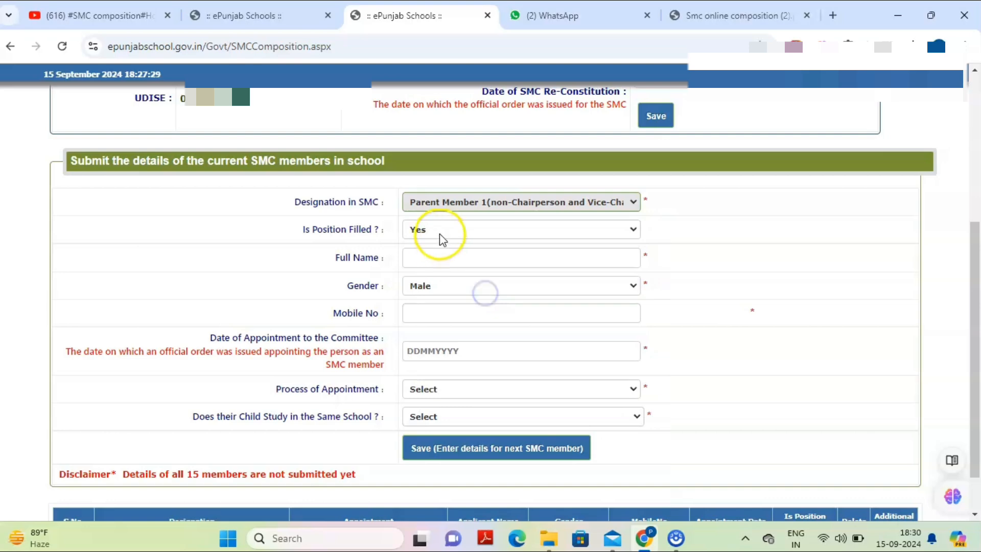
left_click(442, 388)
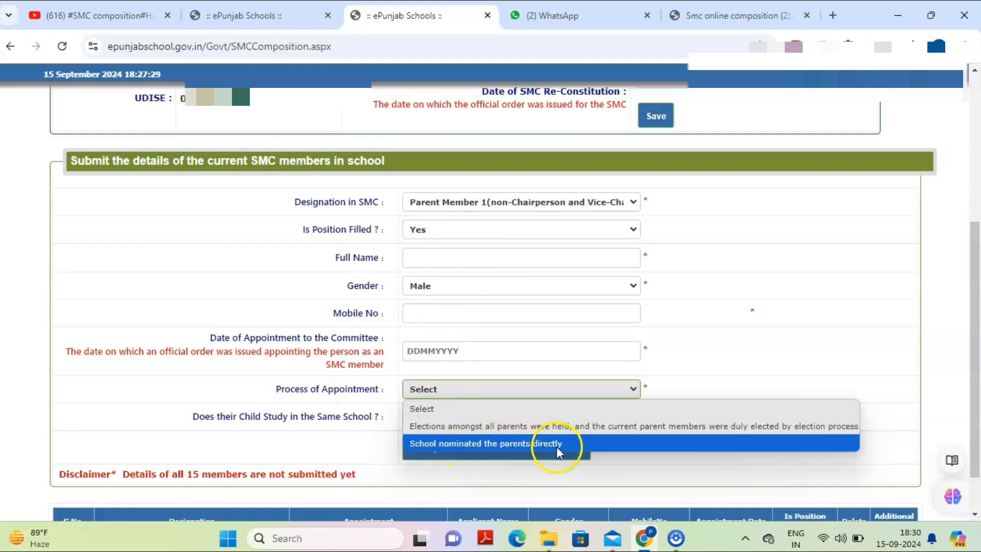
left_click(431, 444)
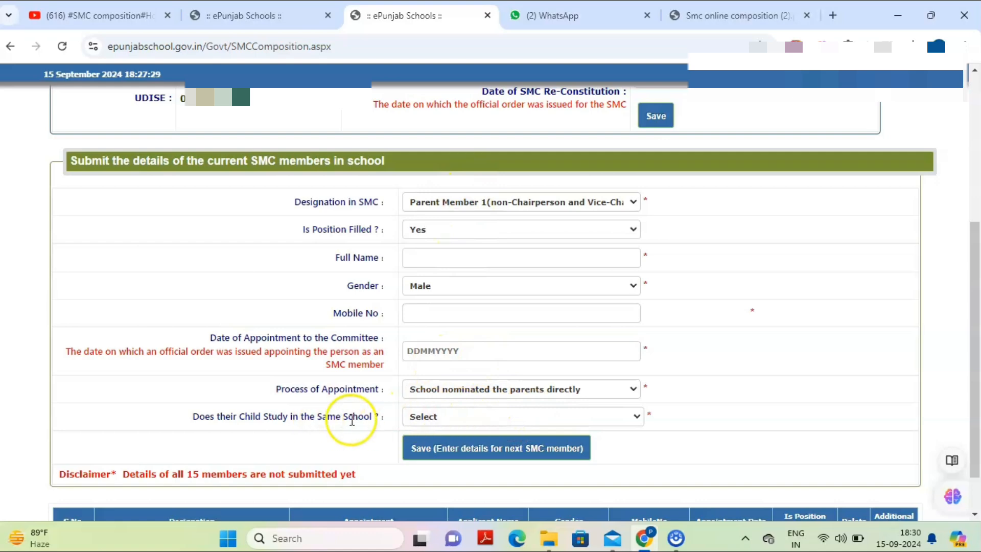
Mark Parent Member 1's child as studying in the same school in grade 10th, and switch the same-school answer to No.
left_click(423, 421)
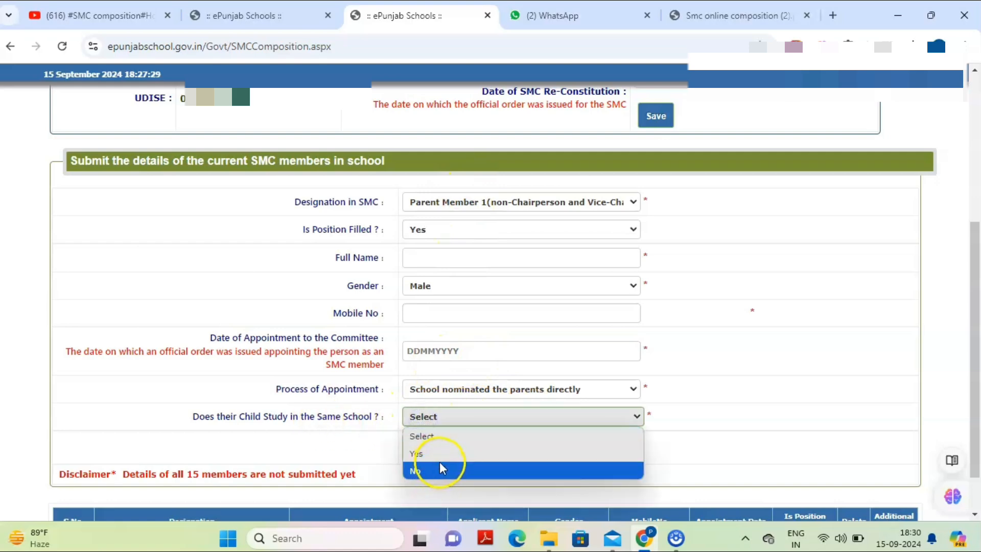
left_click(442, 453)
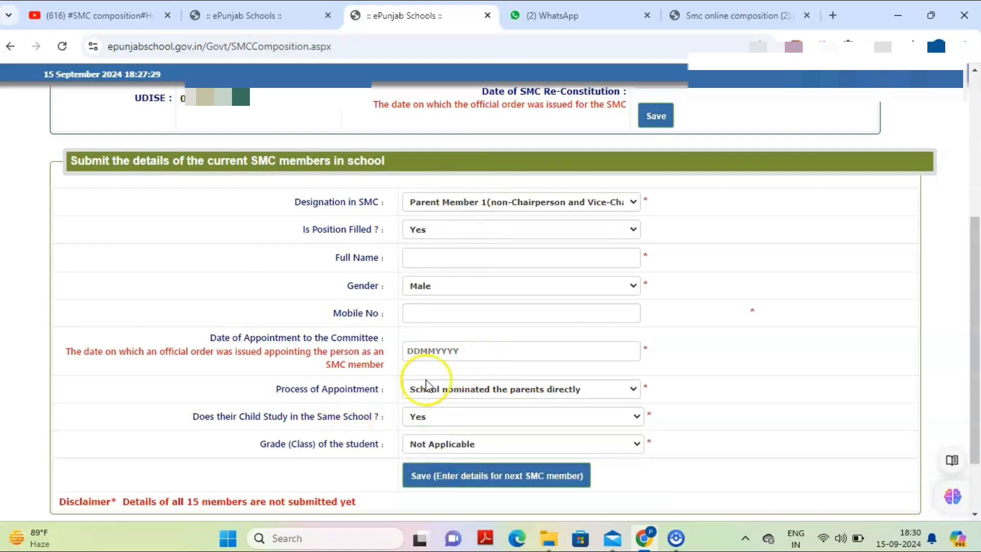
left_click(436, 443)
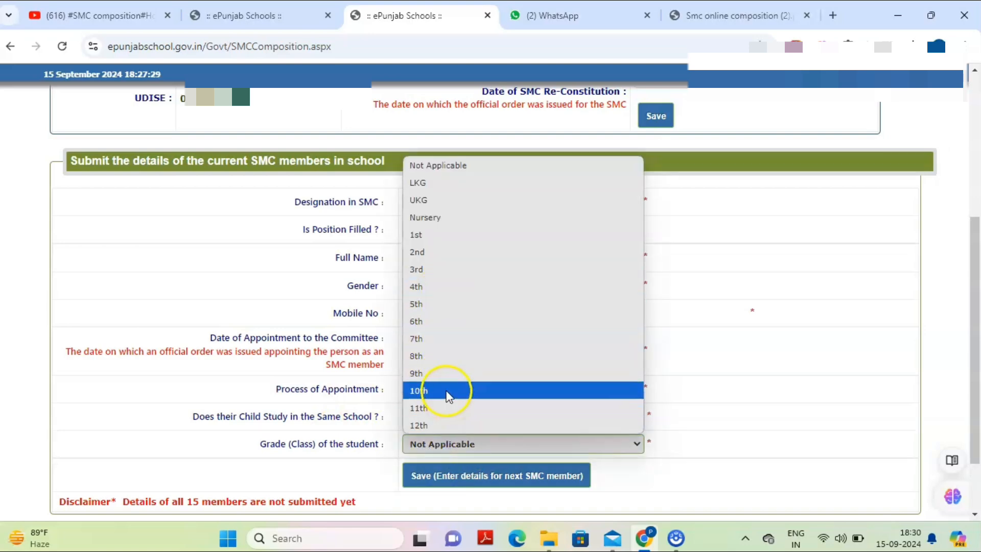
left_click(447, 393)
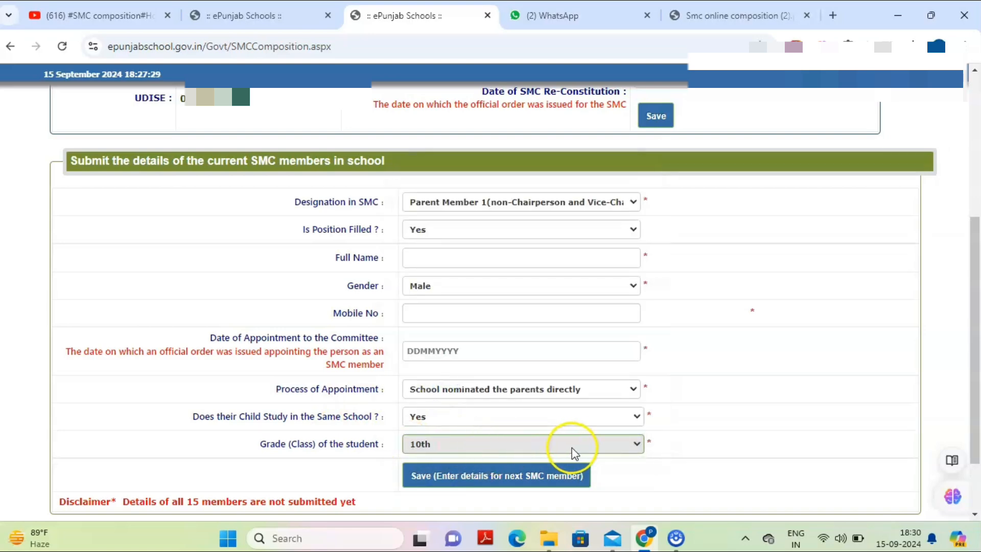
left_click(556, 416)
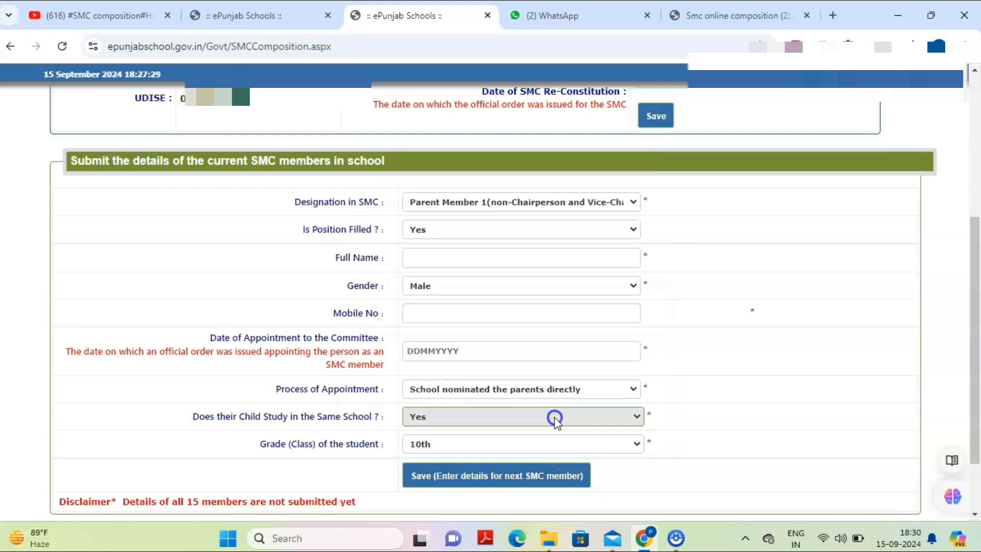
left_click(501, 471)
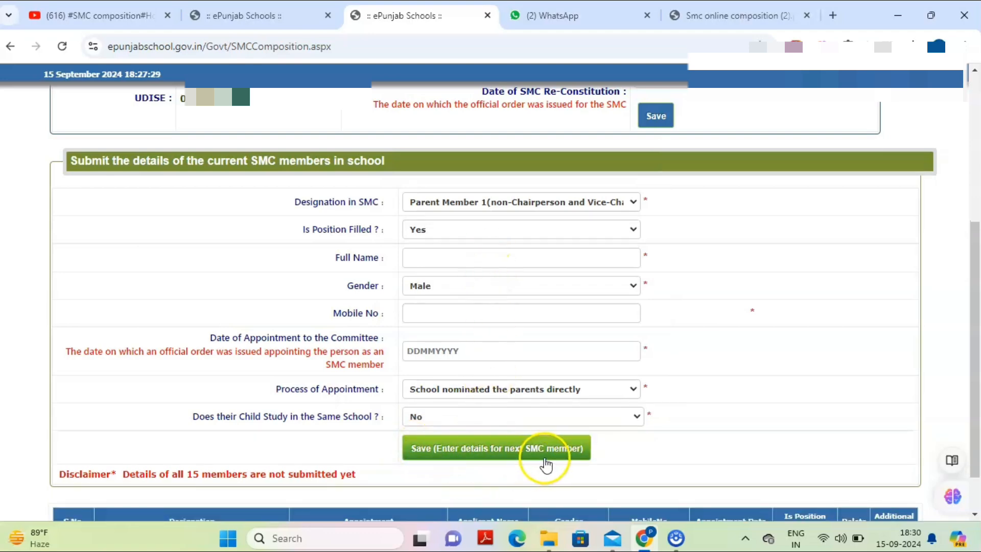
Change the SMC designation to Student Member and set the process of appointment to School nominated the parents directly.
scroll(523, 510, "down", 1)
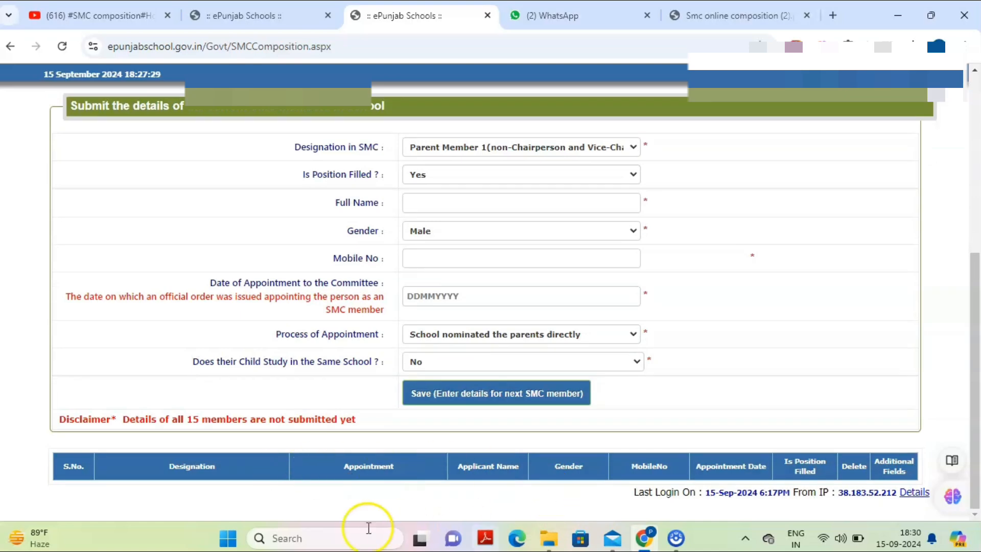
left_click(513, 146)
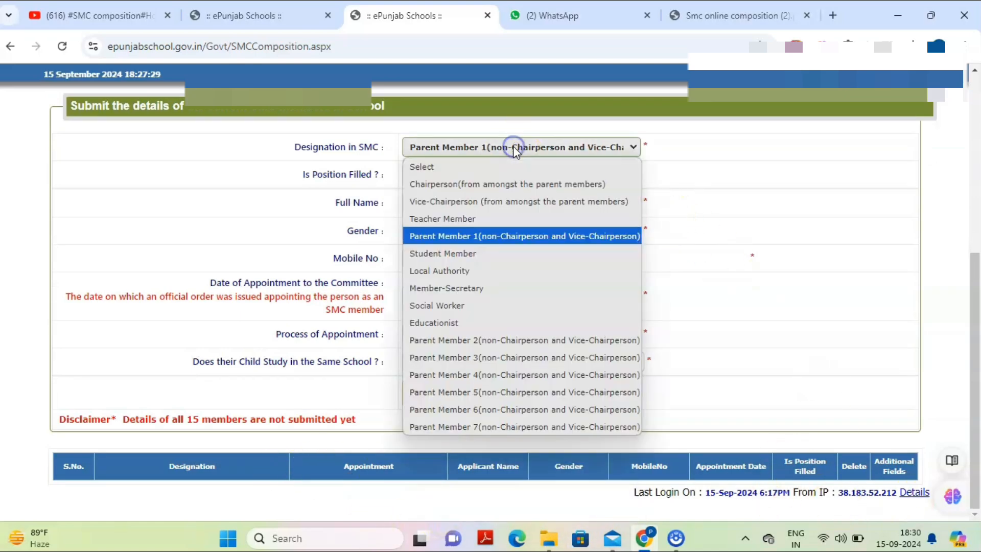
left_click(483, 253)
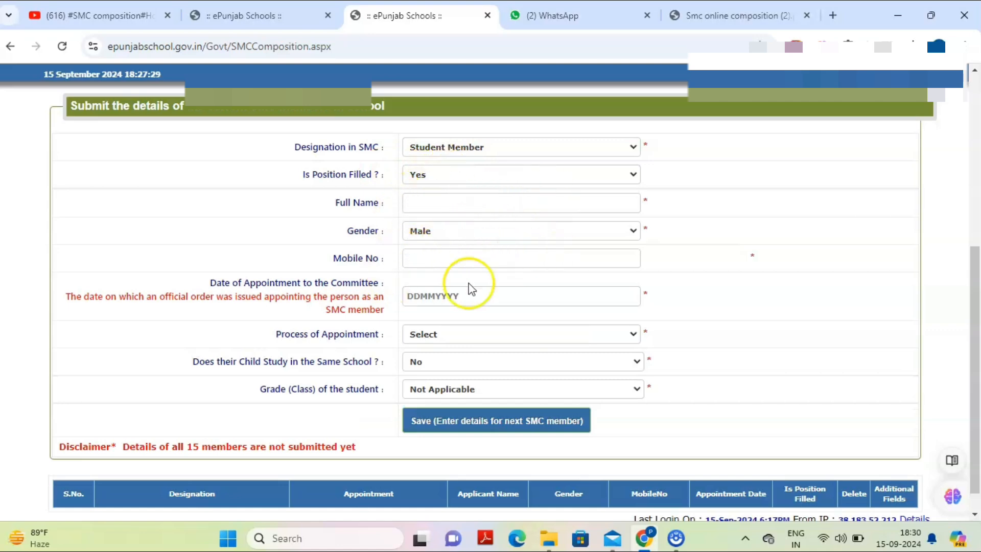
left_click(477, 335)
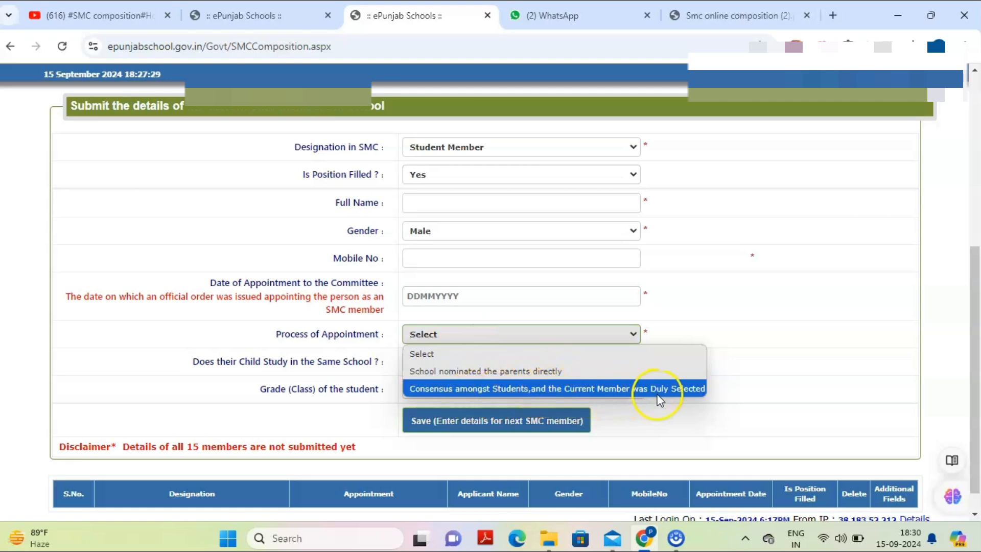
left_click(595, 375)
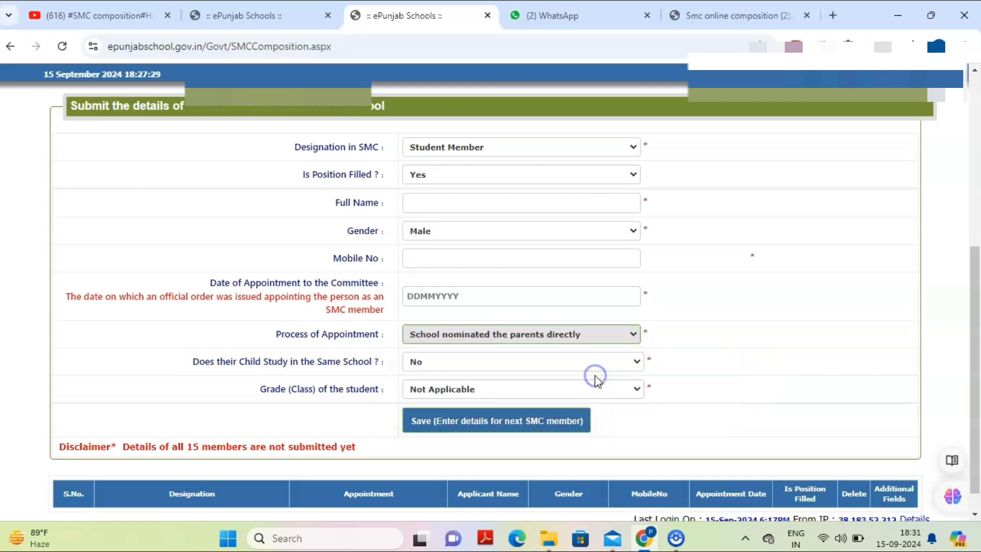
For the student member, answer Yes to the child studying in the same school and set the grade to 9th.
left_click(453, 363)
left_click(438, 395)
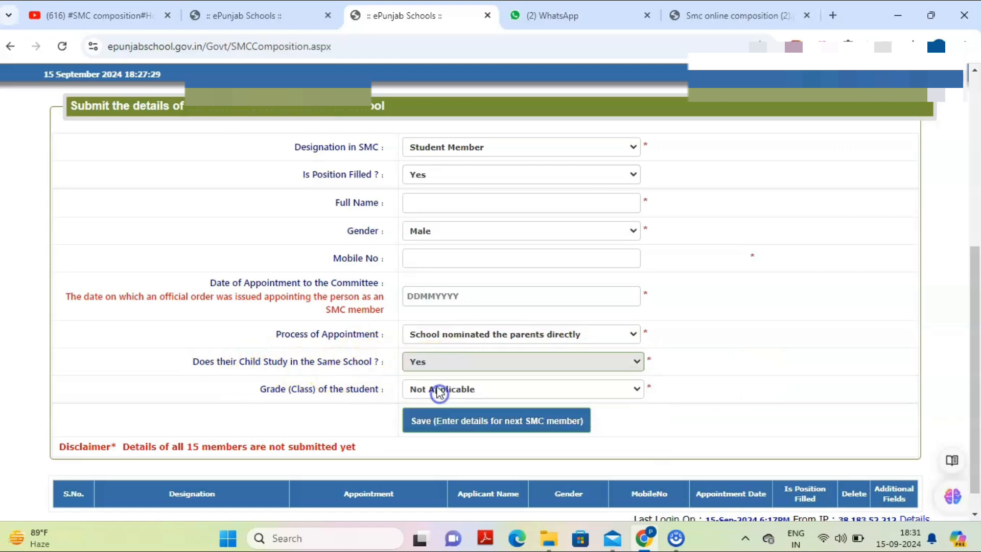
left_click(424, 391)
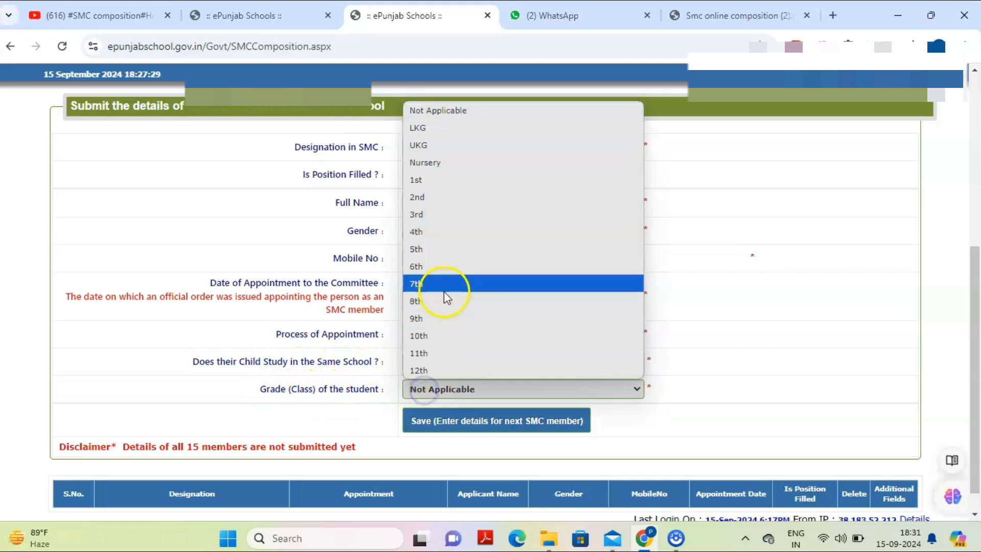
left_click(437, 319)
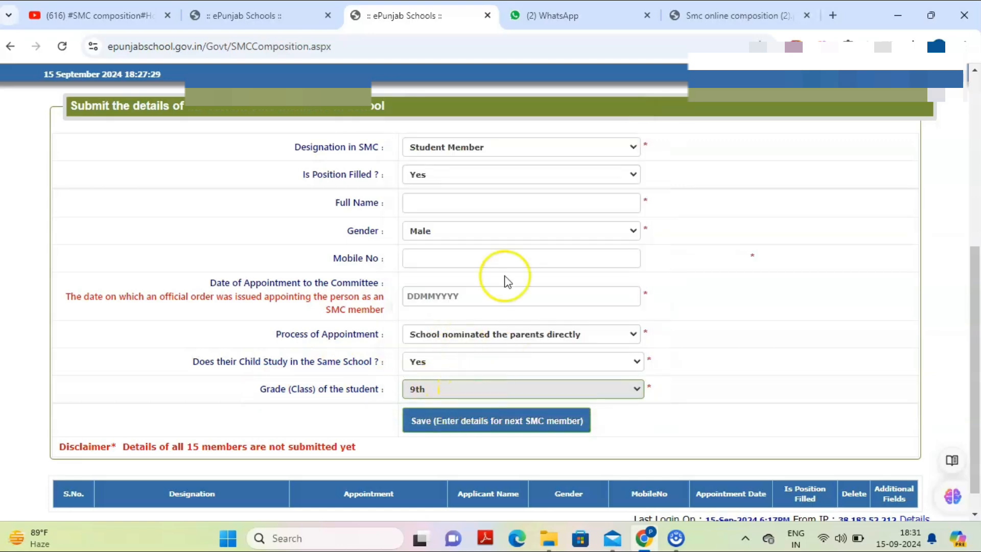
Change the SMC designation to Local Authority and go to the entry for the member's designation within the local authority.
left_click(440, 149)
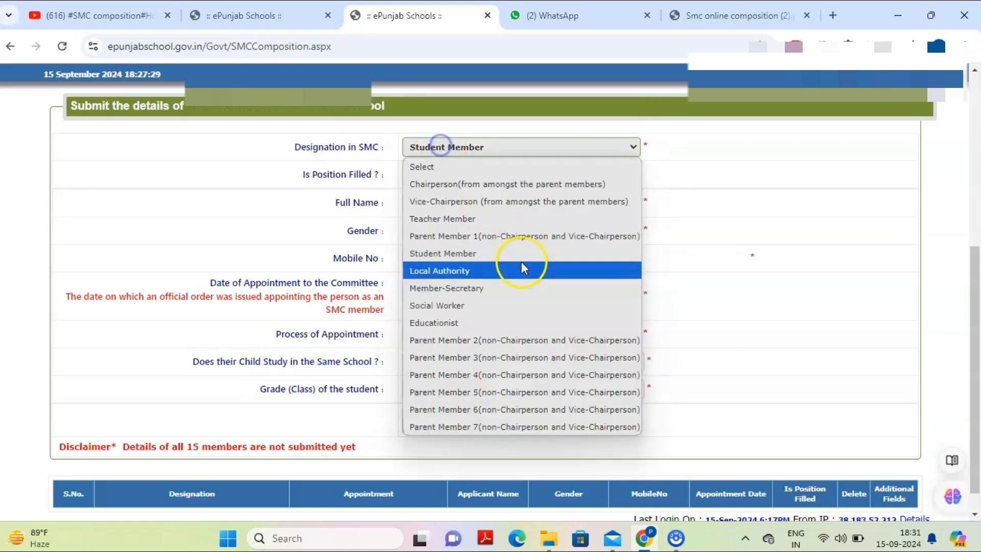
left_click(477, 274)
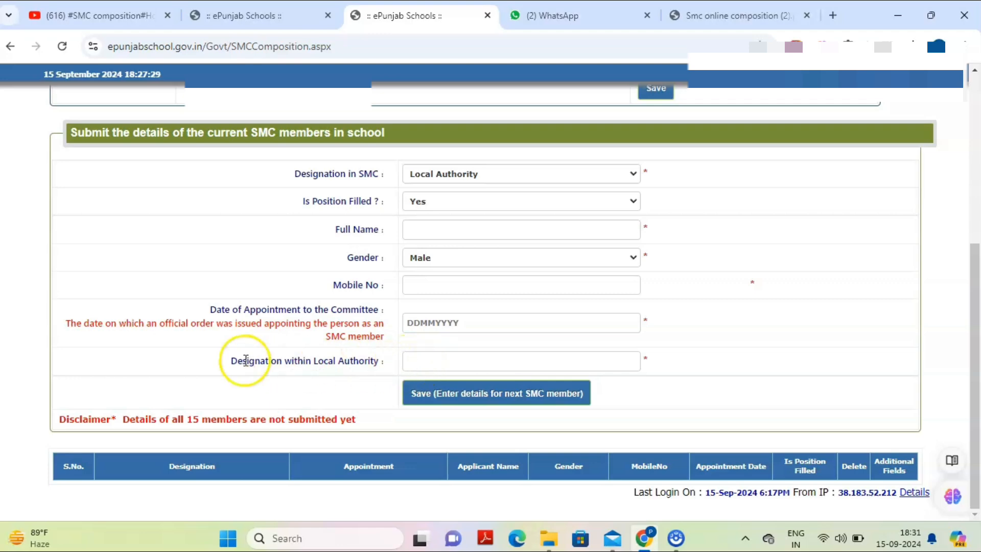
left_click(226, 362)
left_click_drag(226, 361, 374, 362)
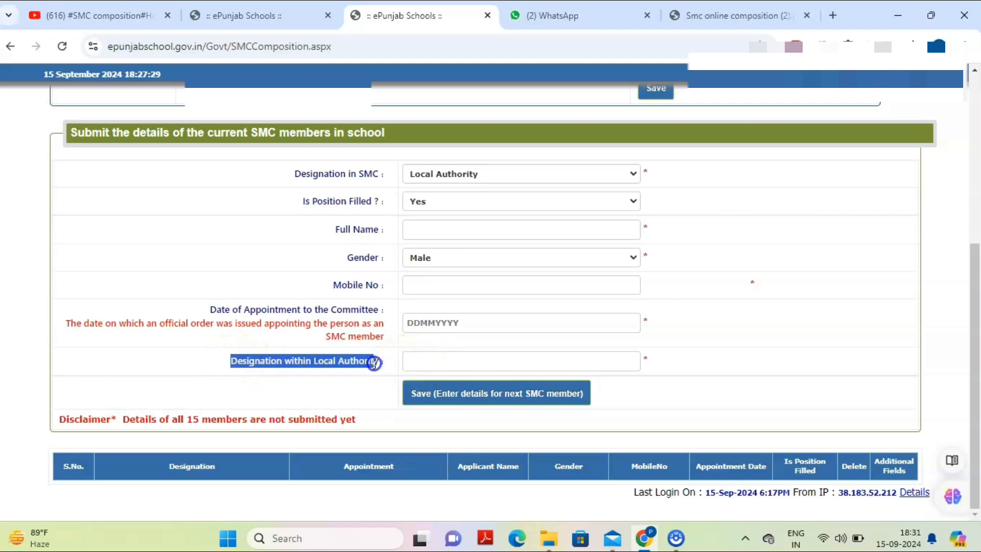
left_click(412, 365)
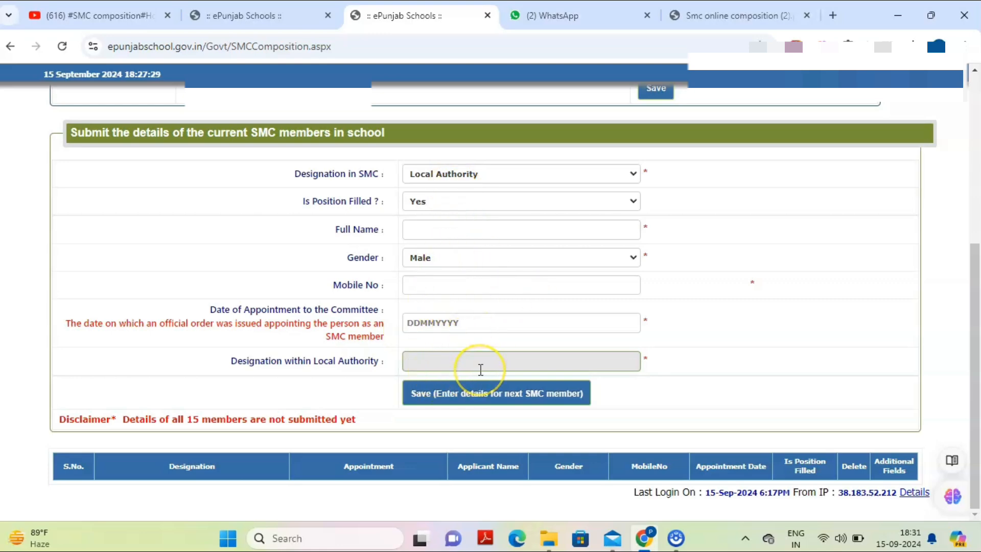
Change the SMC designation to Member-Secretary and point out the required designation within local authority entry.
left_click(467, 173)
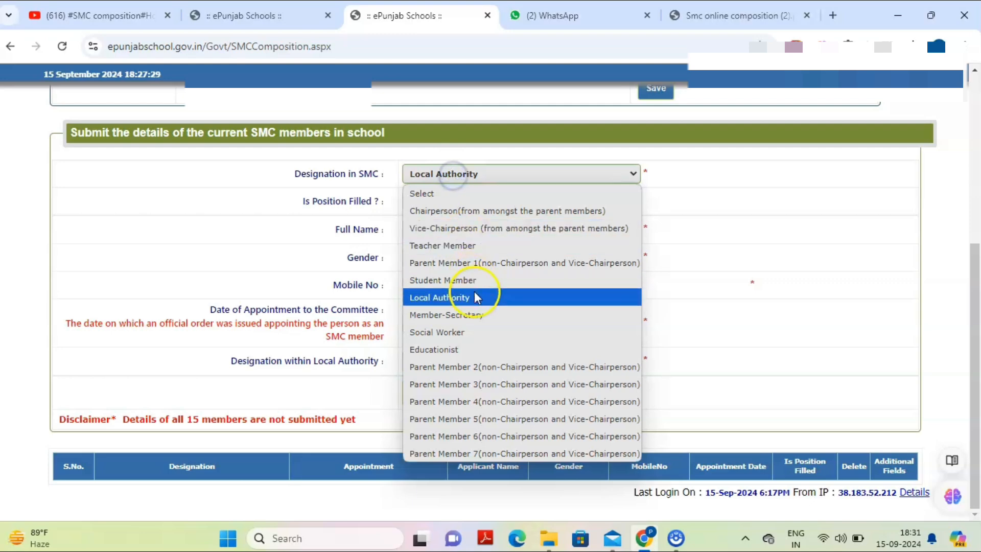
left_click(486, 315)
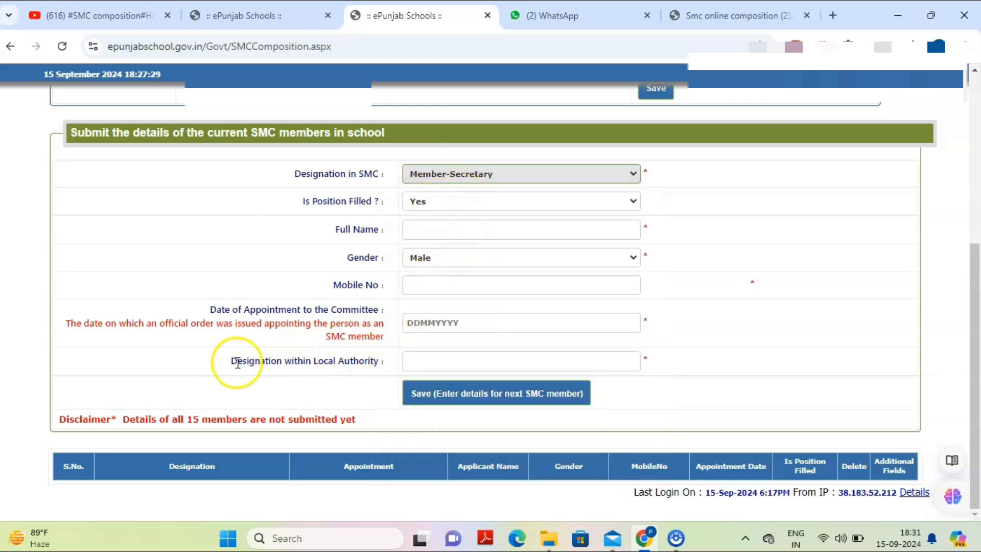
left_click_drag(230, 361, 383, 363)
left_click(424, 365)
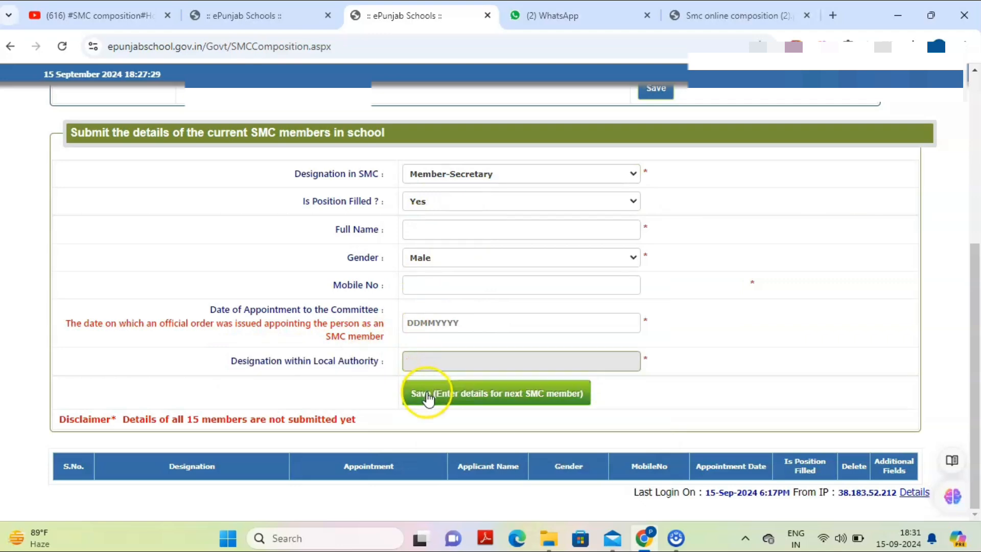
Change the SMC designation to Social Worker and highlight the designation within local authority label.
left_click(433, 177)
left_click(468, 332)
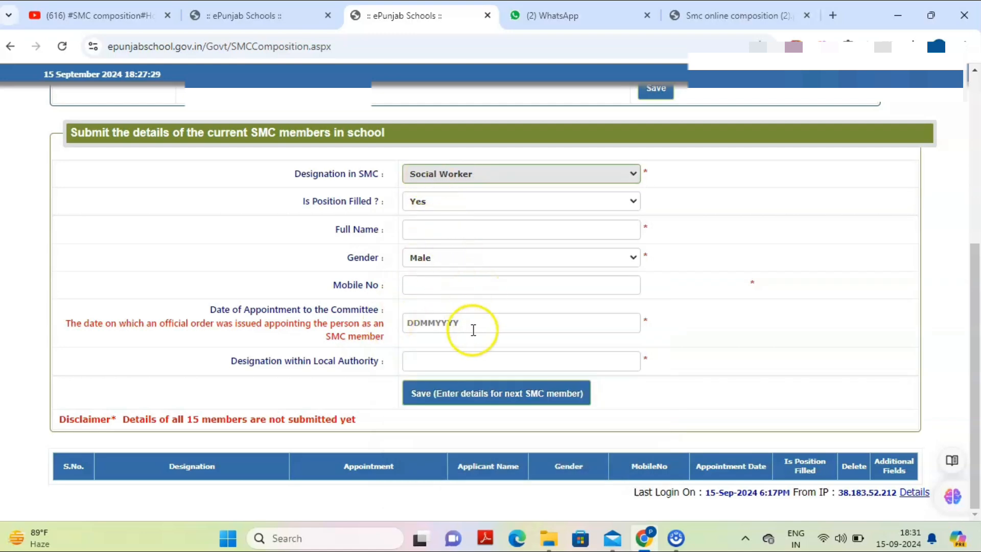
left_click(418, 280)
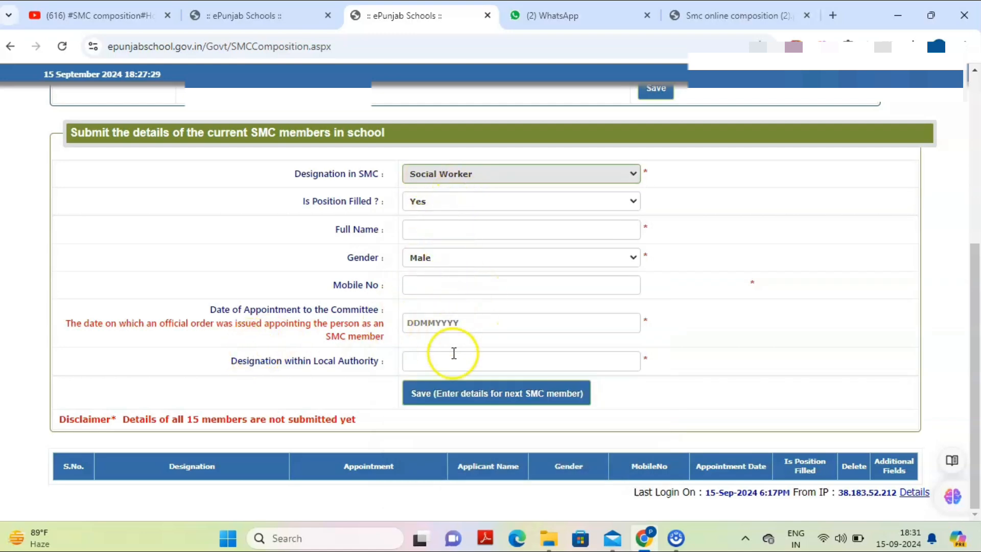
left_click_drag(231, 361, 380, 360)
Change the SMC designation to Educationist and set the order of appointment as issued by School.
left_click(576, 174)
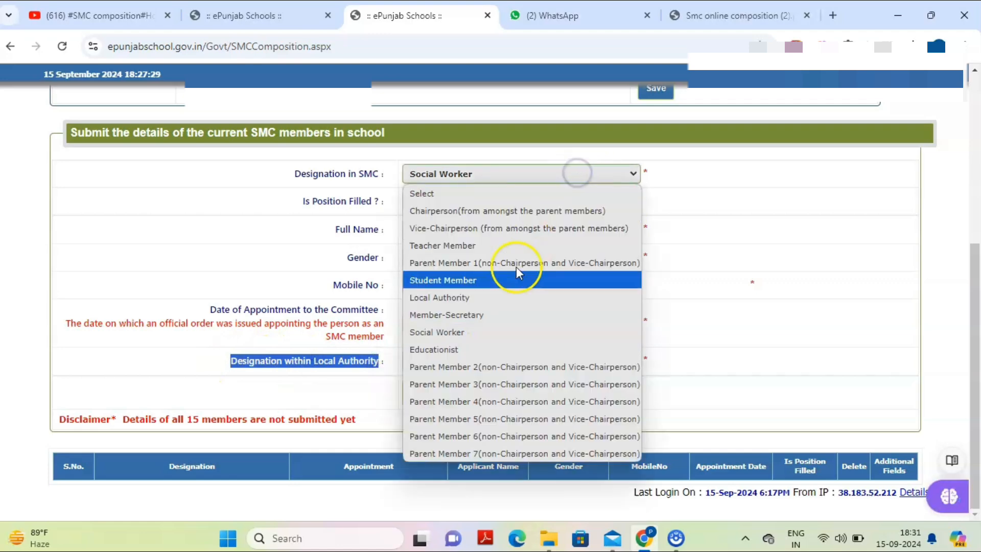
left_click(482, 346)
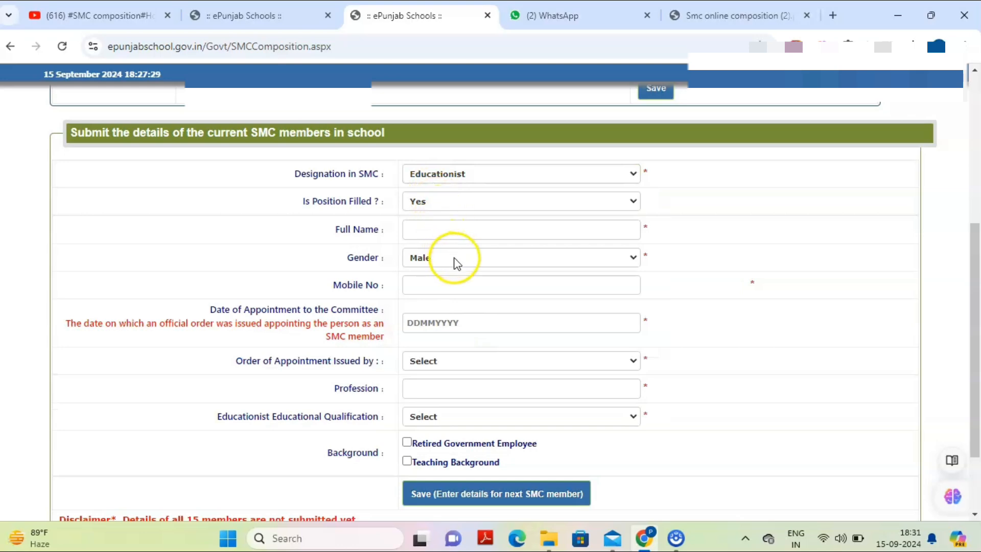
left_click(428, 361)
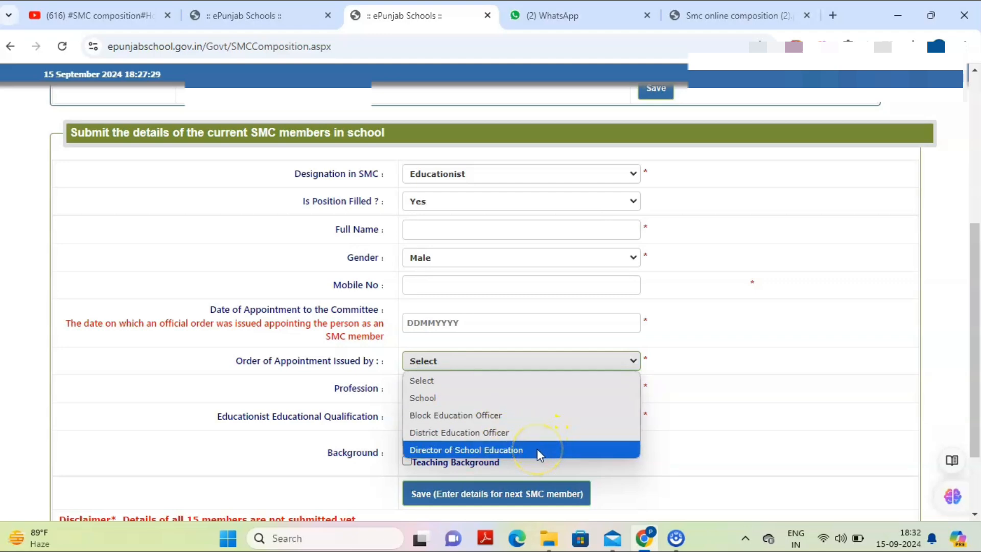
left_click(492, 396)
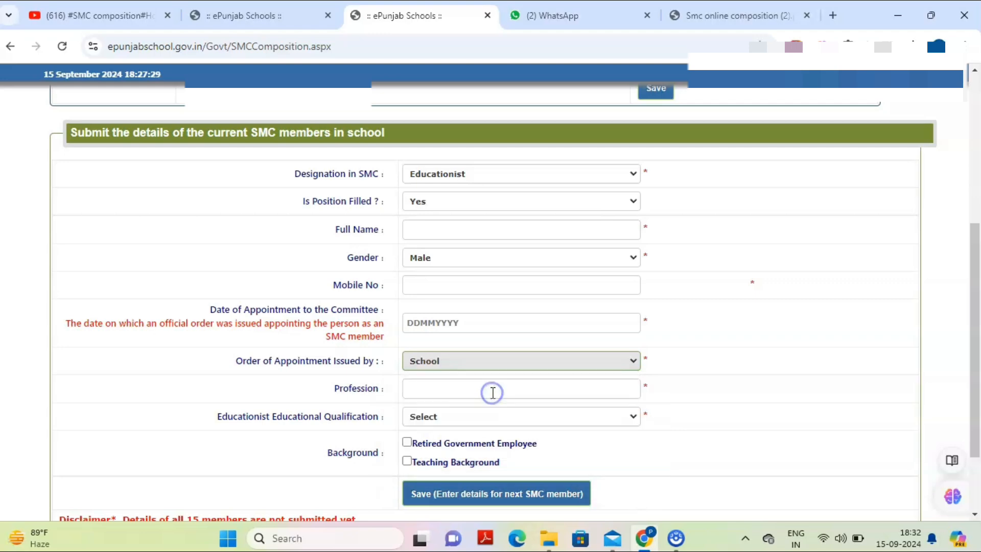
Go to the educationist's profession entry and set the Educationist Educational Qualification to Bachelor's Degree.
left_click(492, 393)
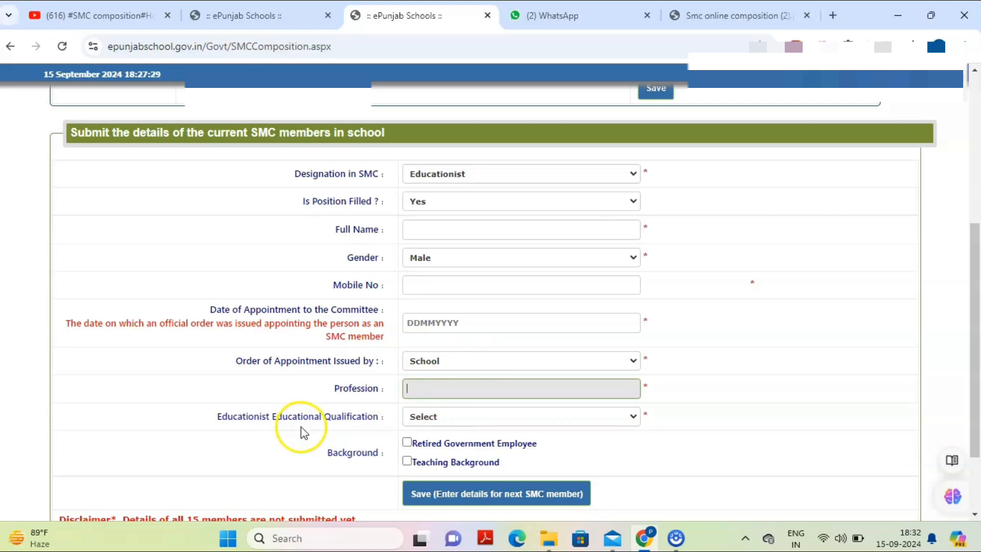
left_click(439, 417)
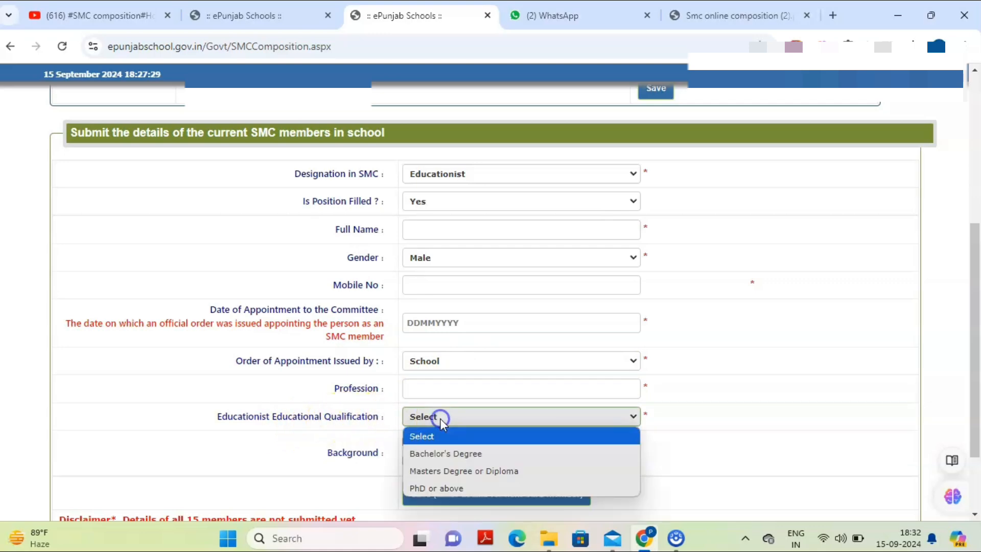
left_click(482, 454)
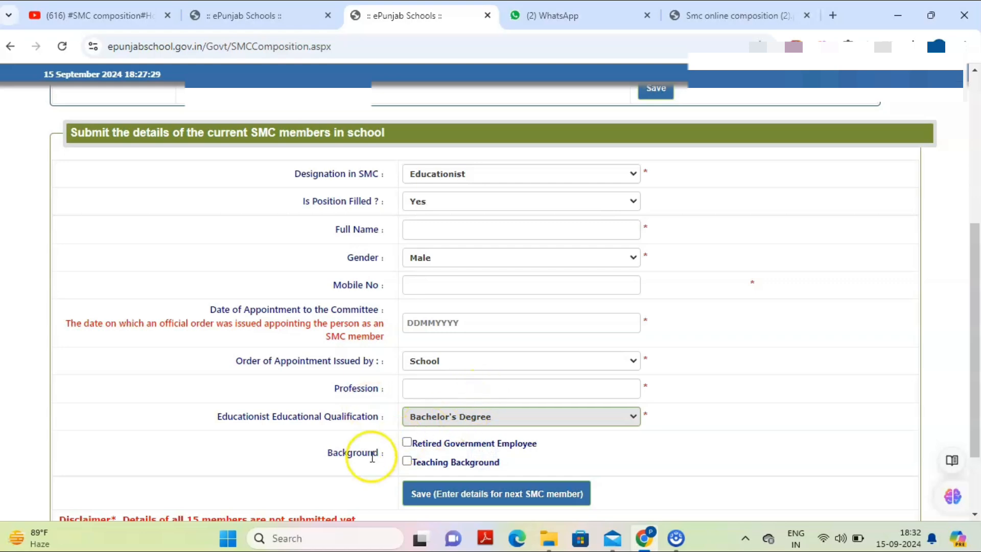
Enable the Teaching Background option to examine its Educational Institutions entry, and clear the option again.
left_click(407, 461)
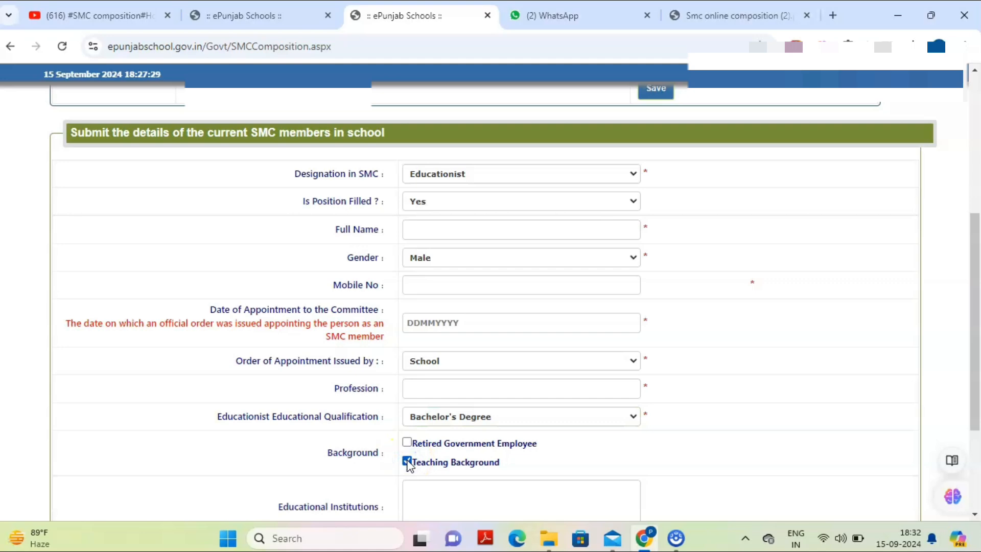
scroll(452, 411, "down", 3)
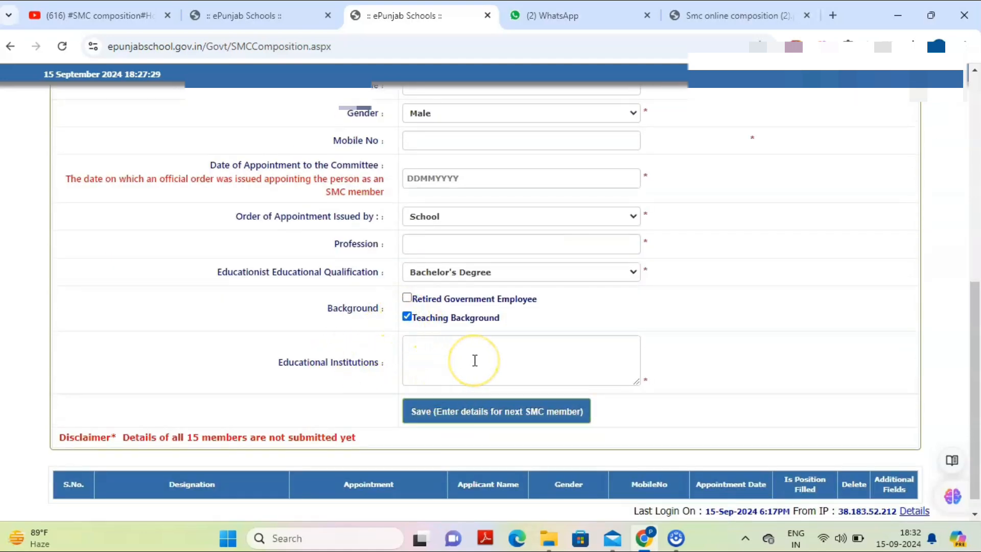
left_click(407, 316)
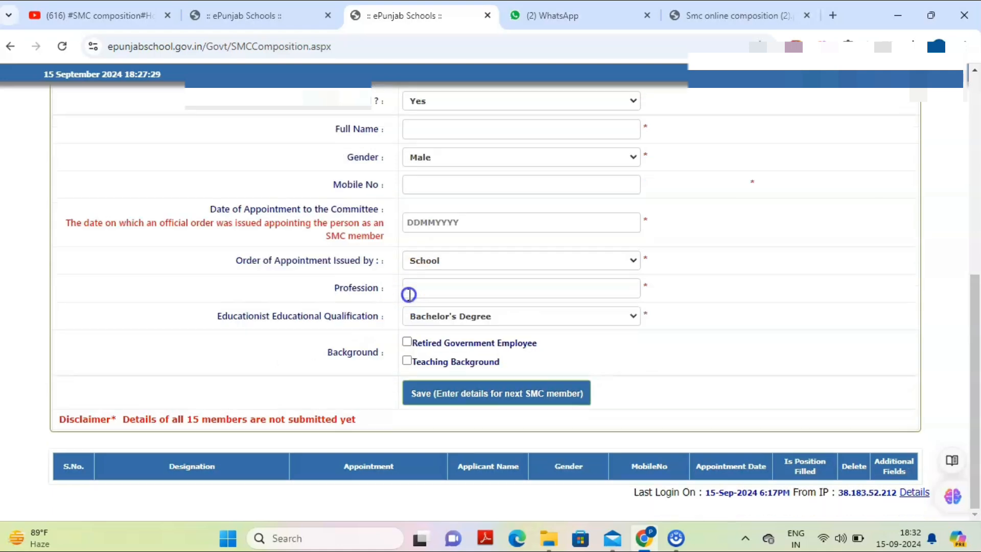
Enable Retired Government Employee to examine the category choices for retired government employees, and clear the option again.
left_click(406, 341)
left_click(421, 393)
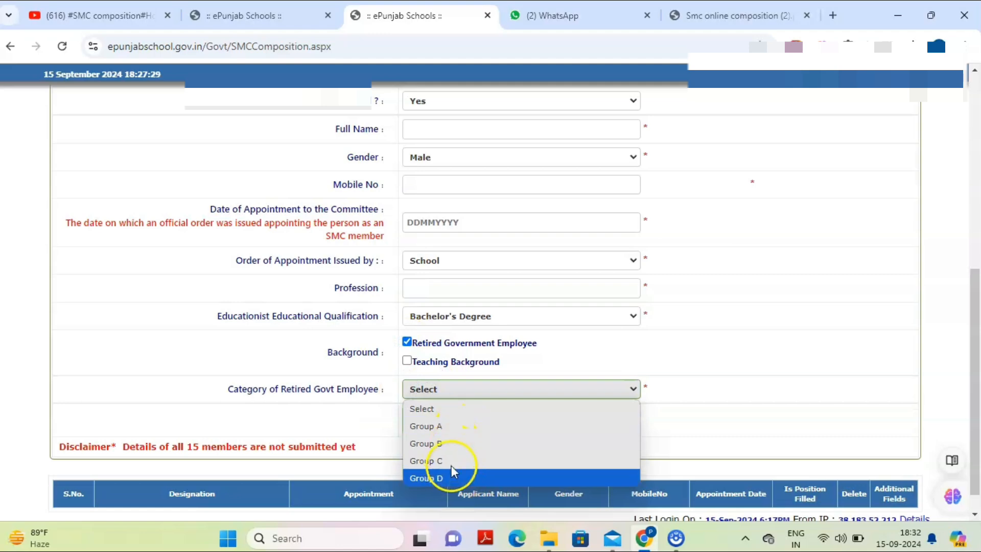
left_click(378, 421)
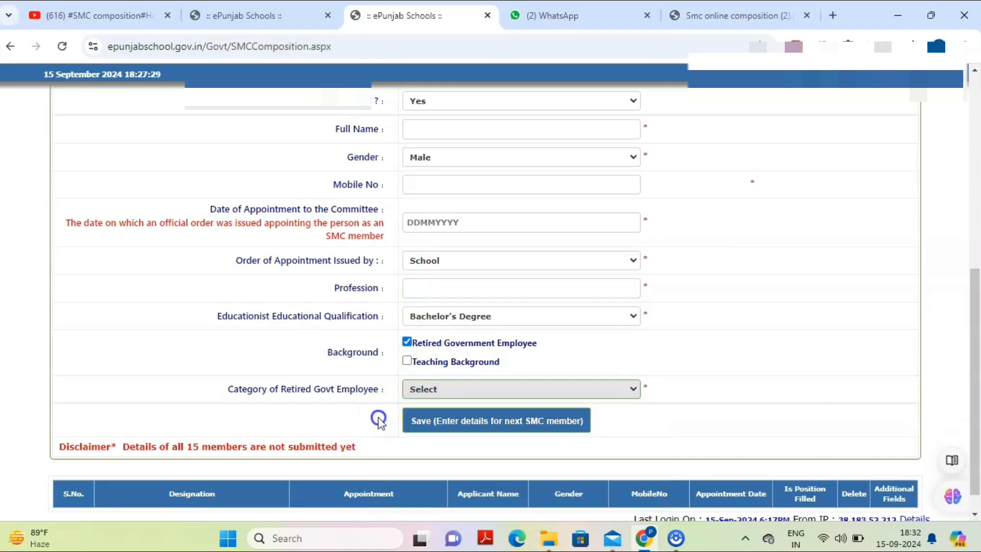
left_click(407, 341)
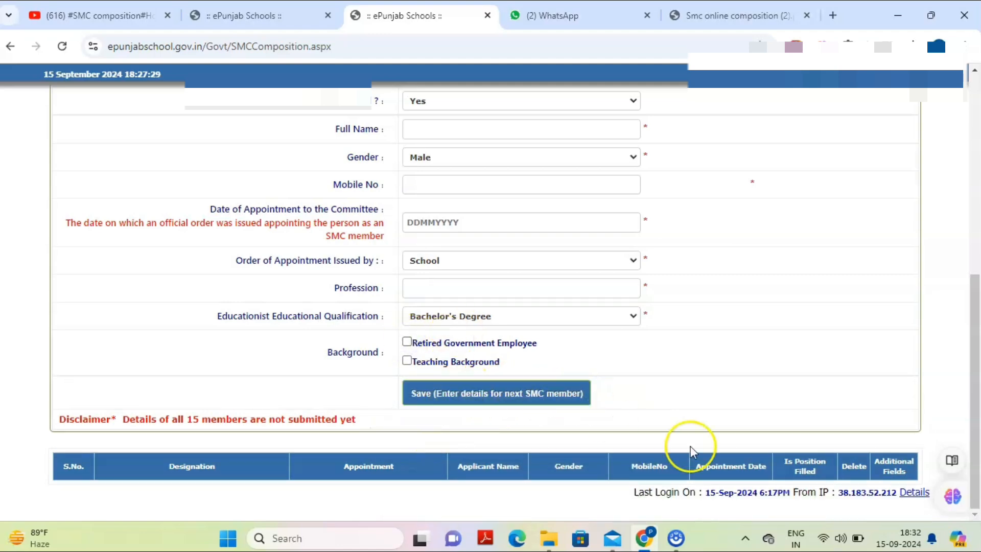
Change the SMC designation to Parent Member 2 (non-Chairperson and Vice-Chairperson).
scroll(498, 462, "up", 3)
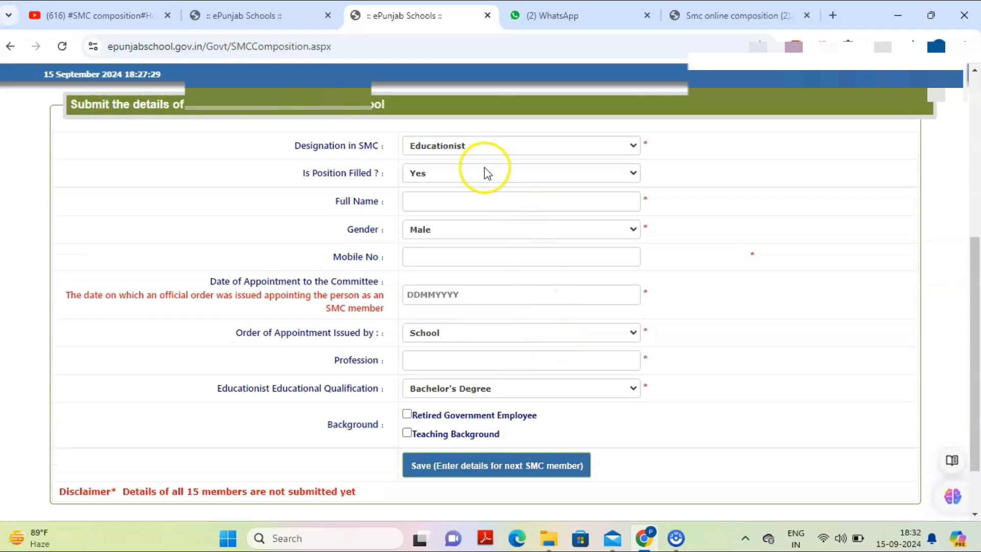
left_click(449, 143)
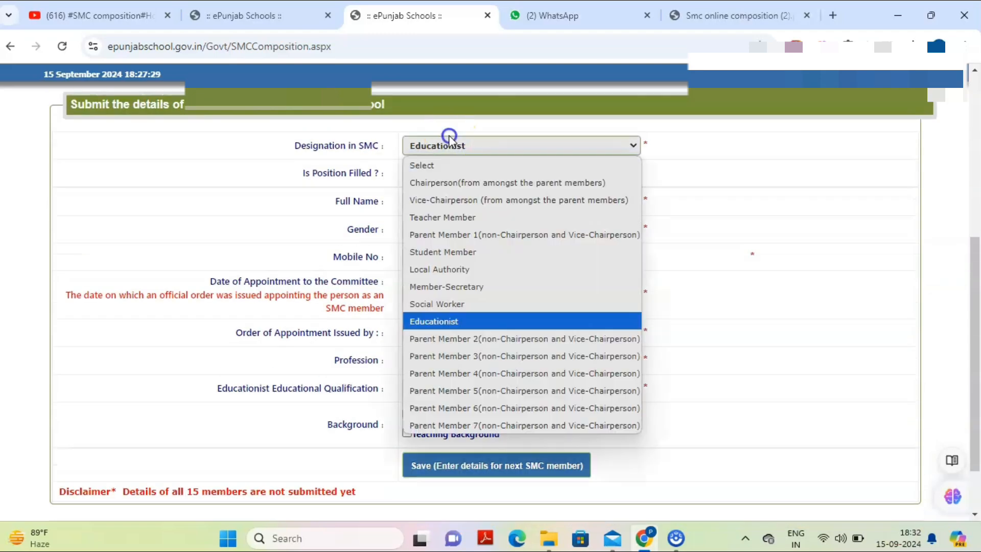
left_click(496, 344)
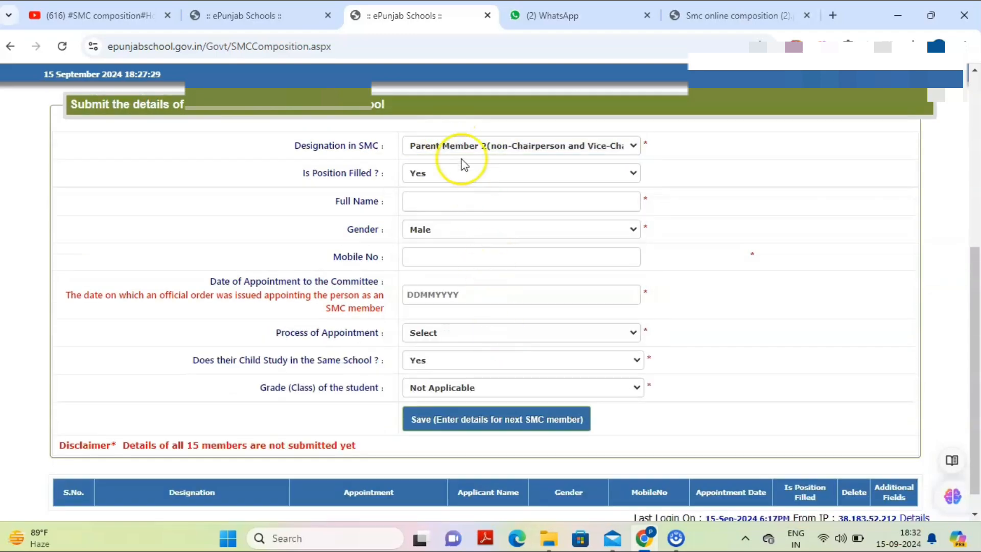
Set the process of appointment to School nominated the parents directly and the student's grade to 8th.
left_click(441, 332)
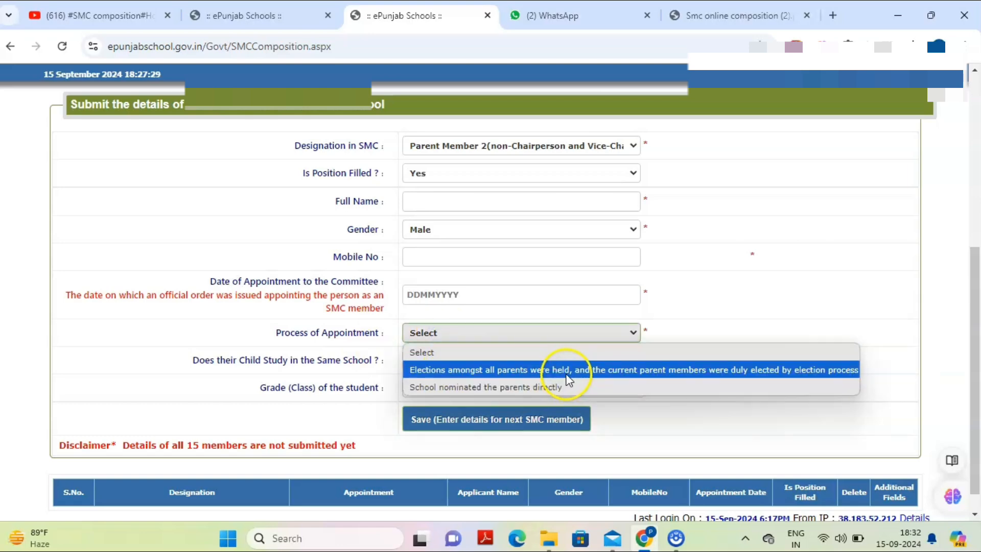
left_click(504, 387)
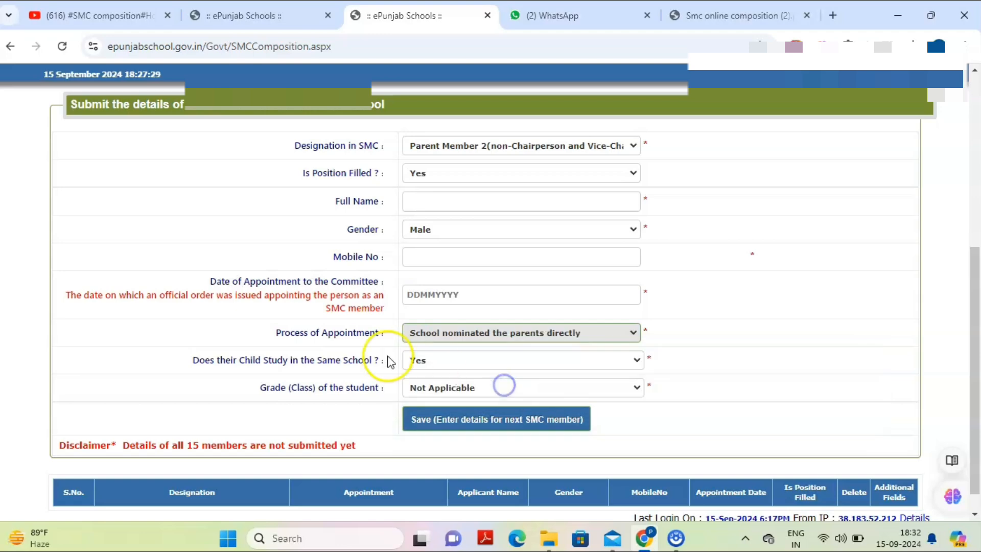
left_click(452, 388)
left_click(448, 306)
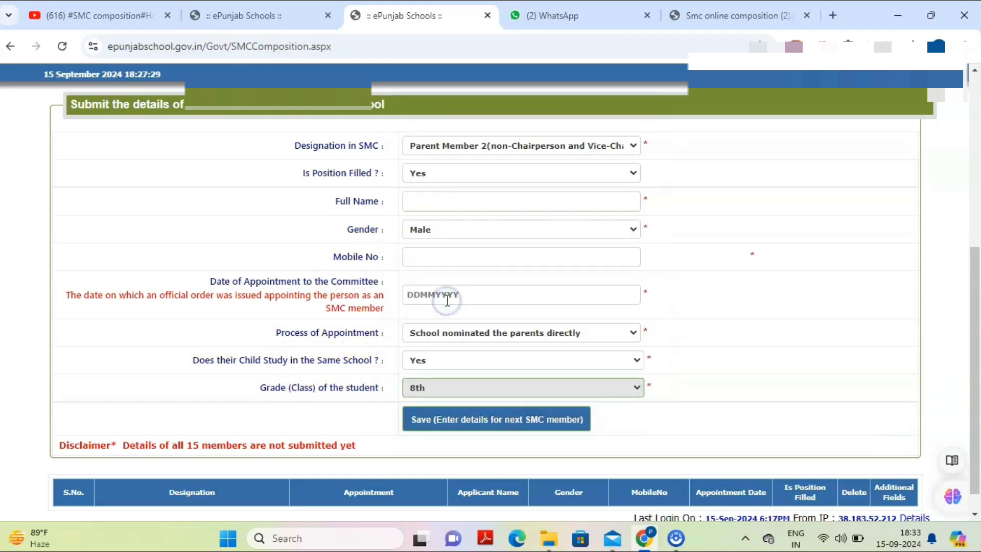
Review the remaining parent member choices for the SMC designation and close them without choosing another one.
left_click(432, 173)
left_click(435, 145)
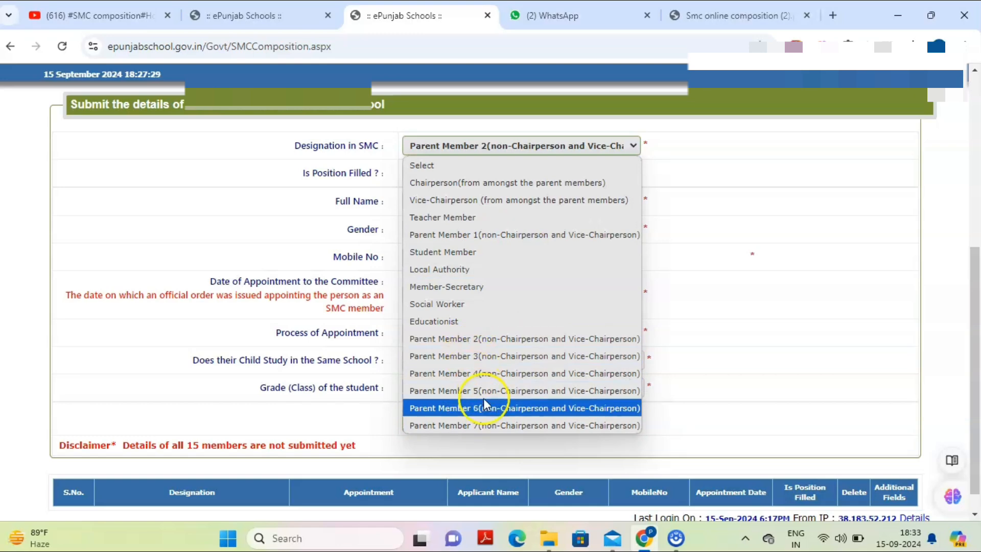
left_click(373, 418)
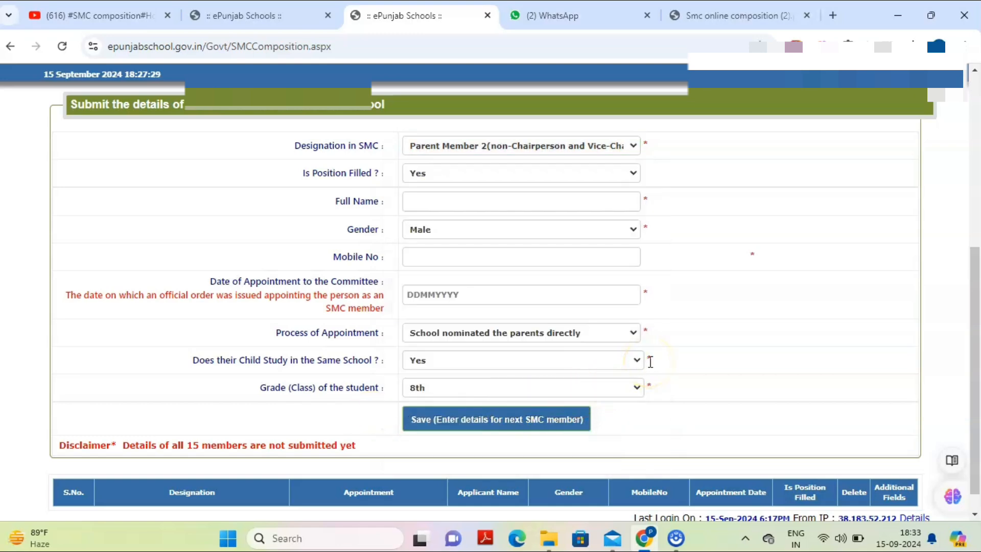
scroll(653, 358, "up", 1)
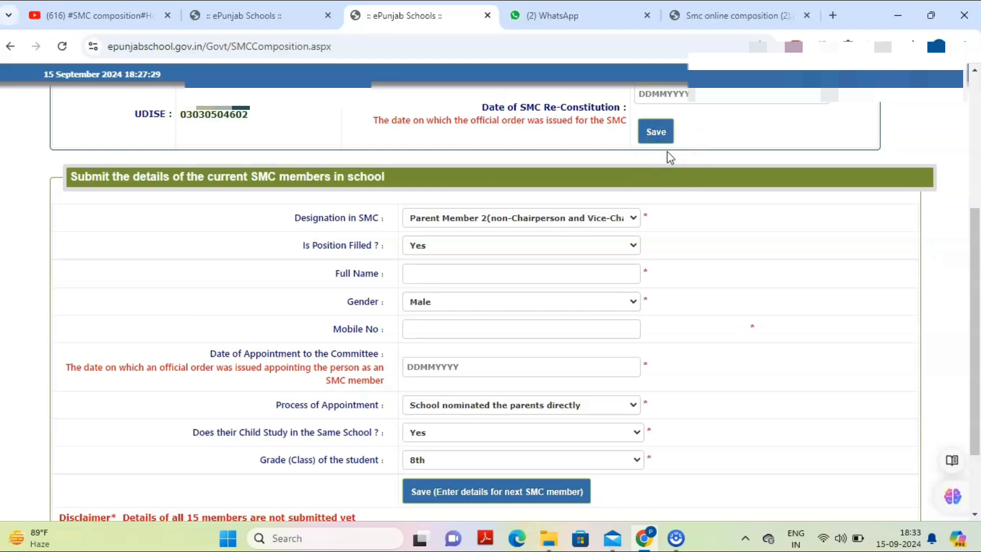
Switch to the Smc online composition (2).pdf circular and review section 2.1 on page 1 about the 2023-25 SMC composition data.
left_click(716, 15)
scroll(639, 266, "down", 10)
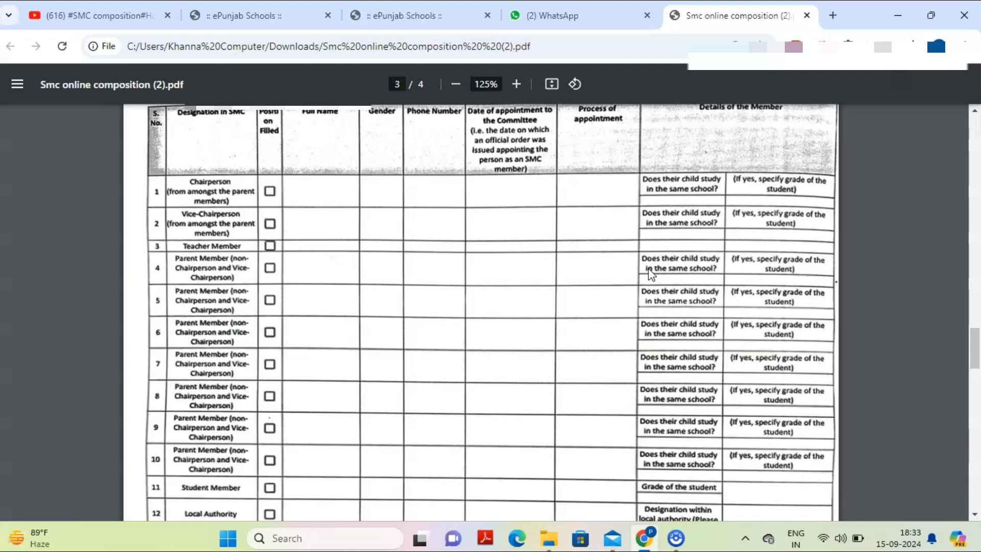
scroll(650, 274, "up", 15)
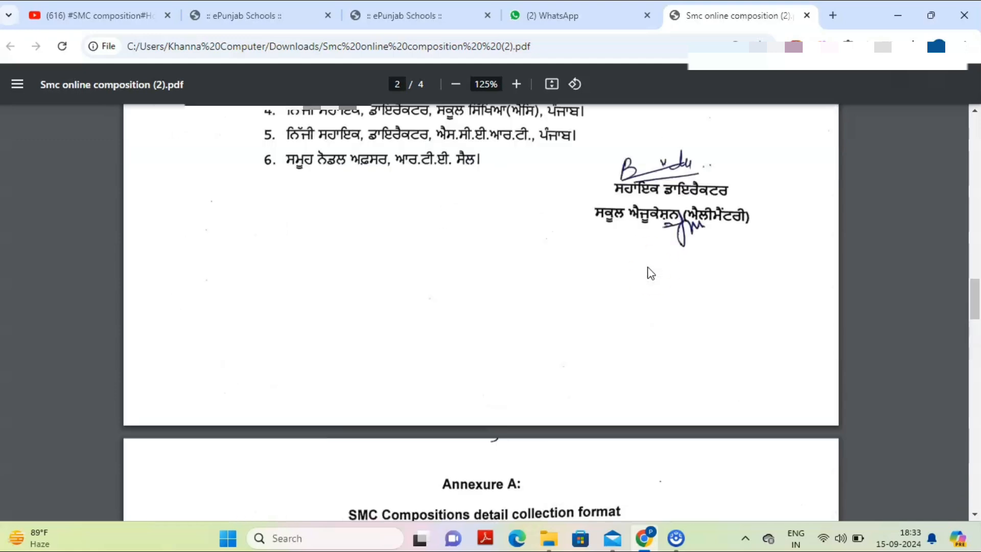
scroll(653, 269, "up", 15)
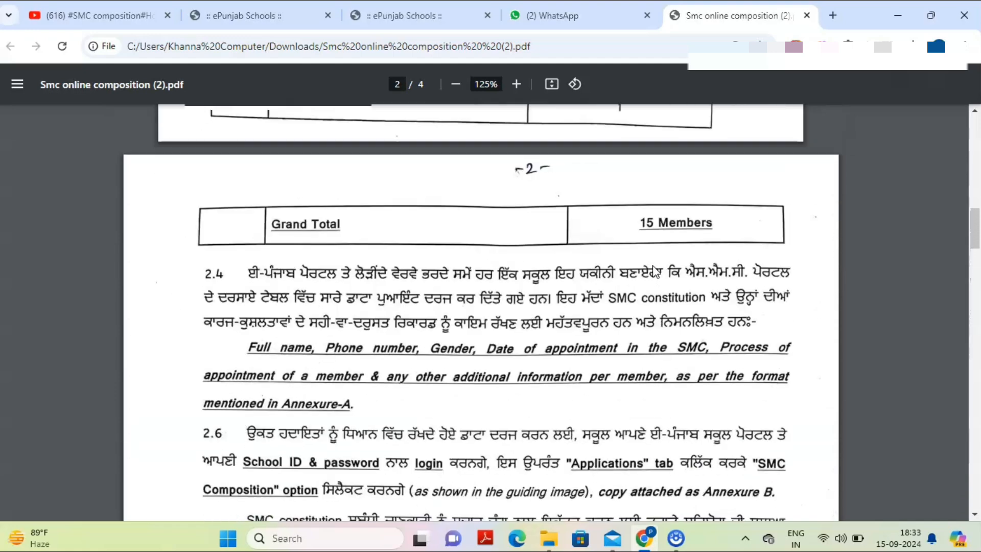
scroll(652, 265, "up", 2)
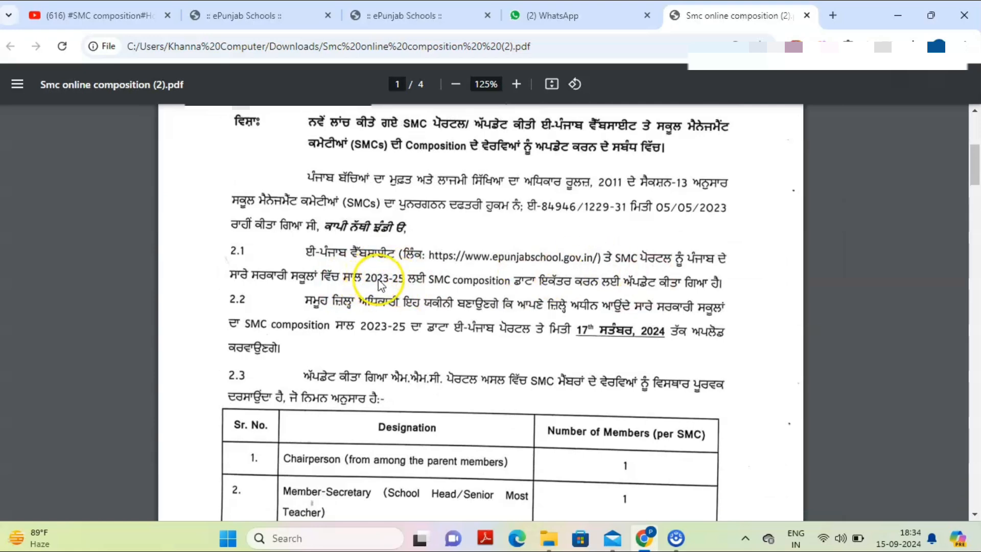
left_click(526, 282)
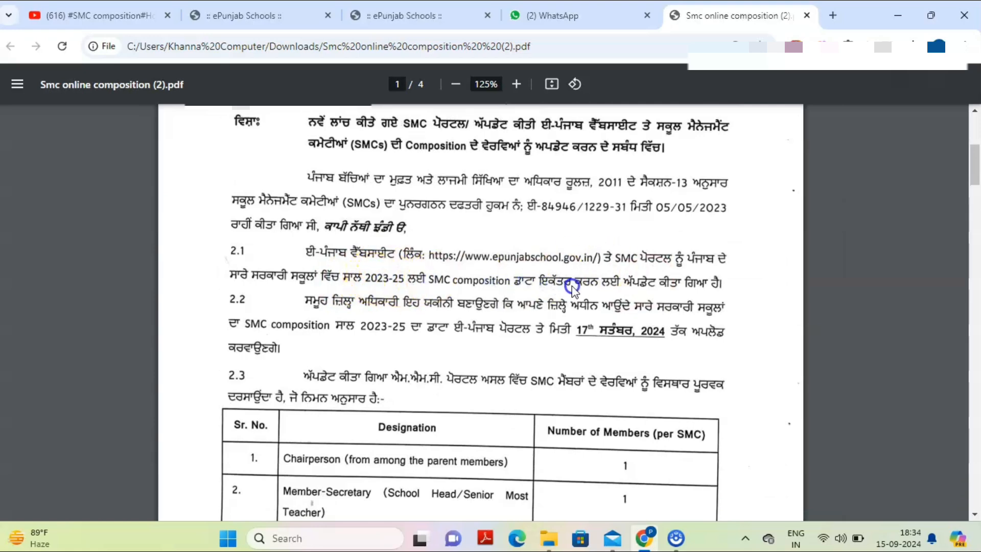